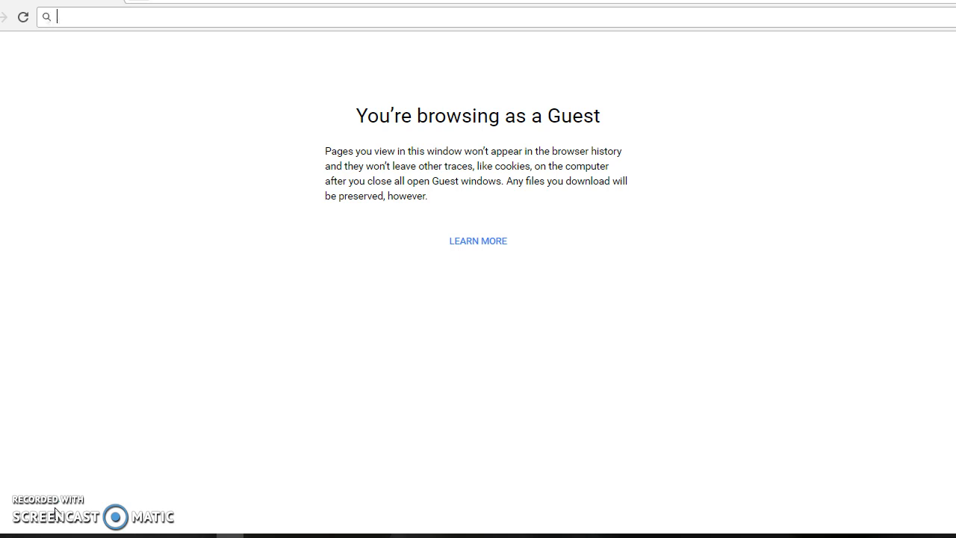
# Search the web for "google classroom" and open the Google Classroom sign-in page
pyautogui.write('goo')
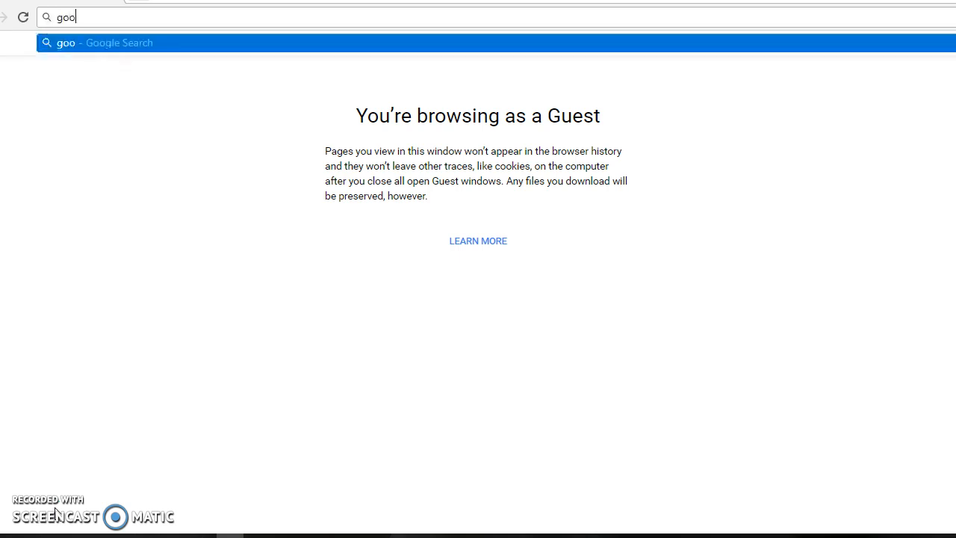
pyautogui.write('gle classroom')
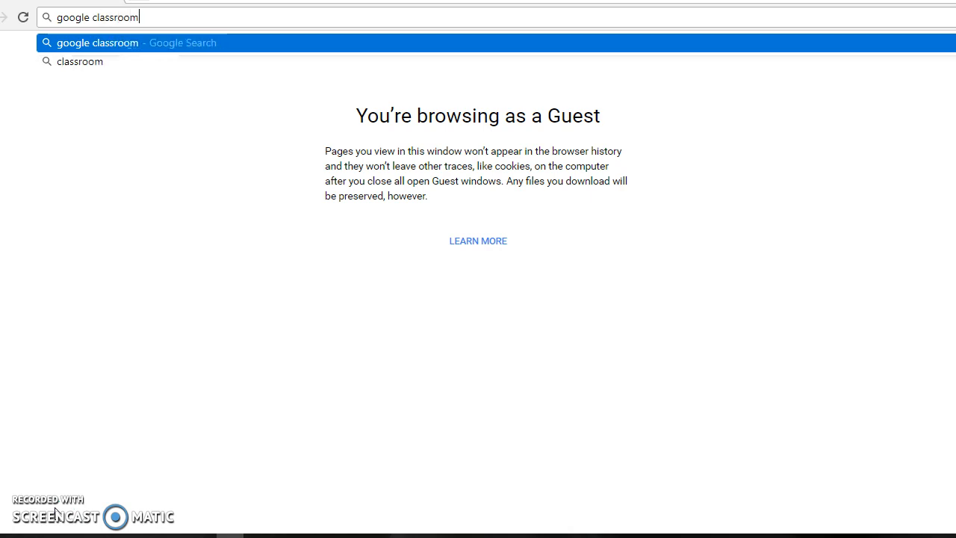
pyautogui.press('Return')
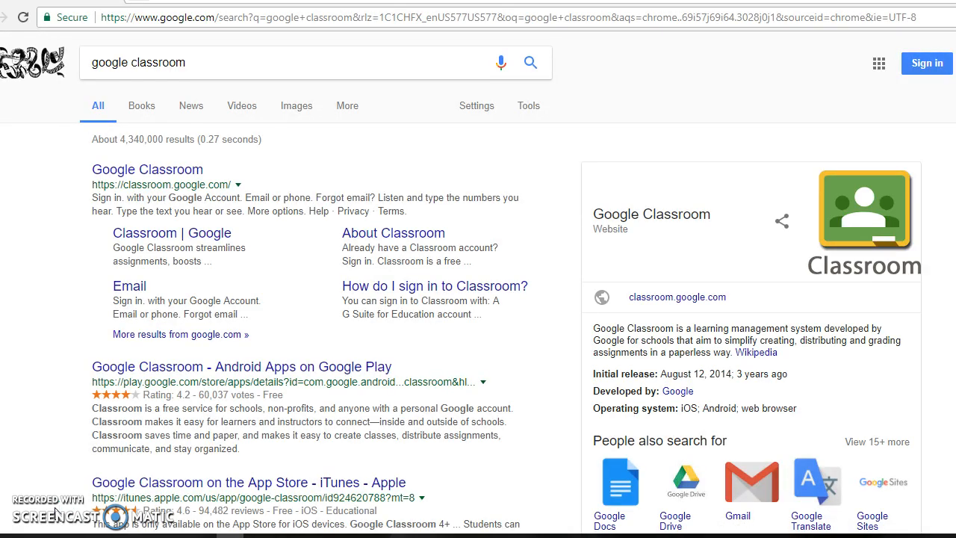
pyautogui.click(166, 177)
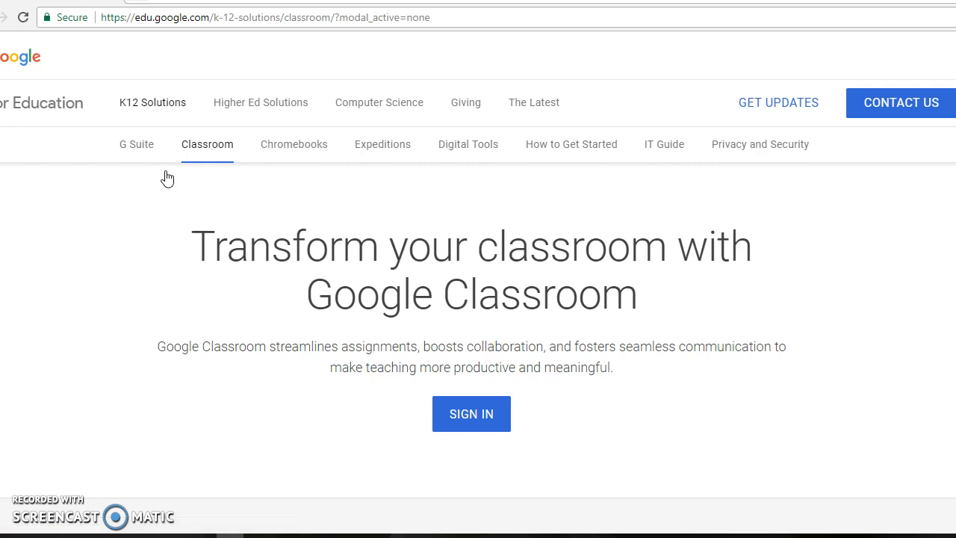
pyautogui.click(472, 422)
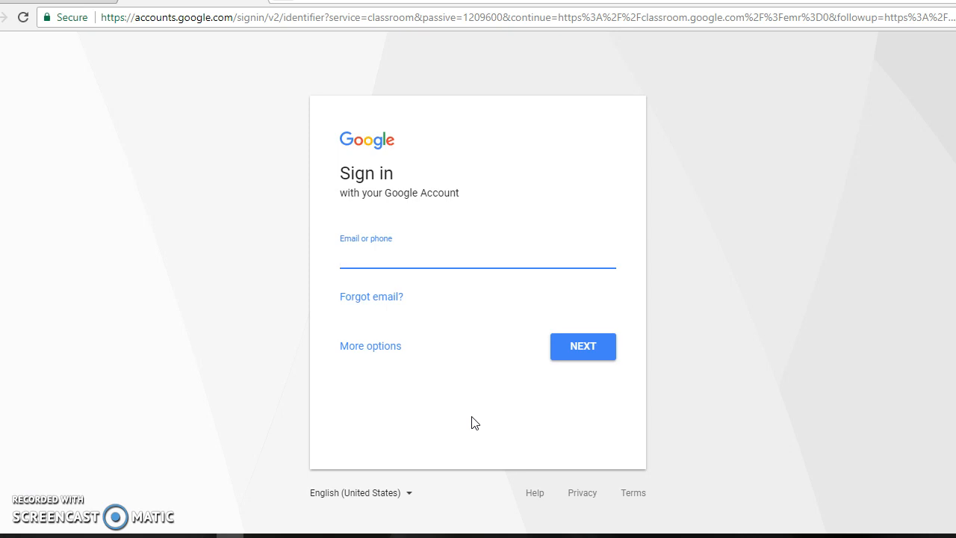
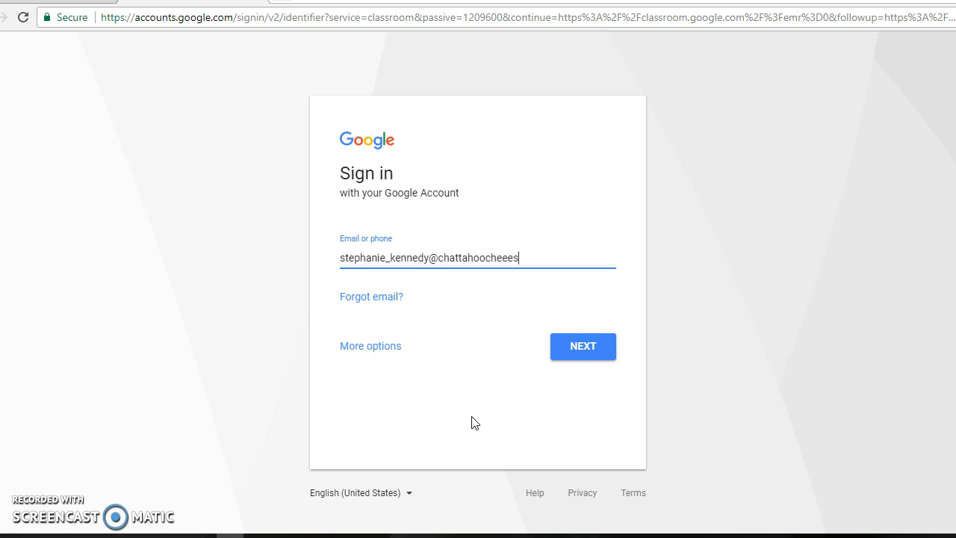
# Enter the teacher's school e-mail address as the Google account and continue to the password
pyautogui.click(599, 348)
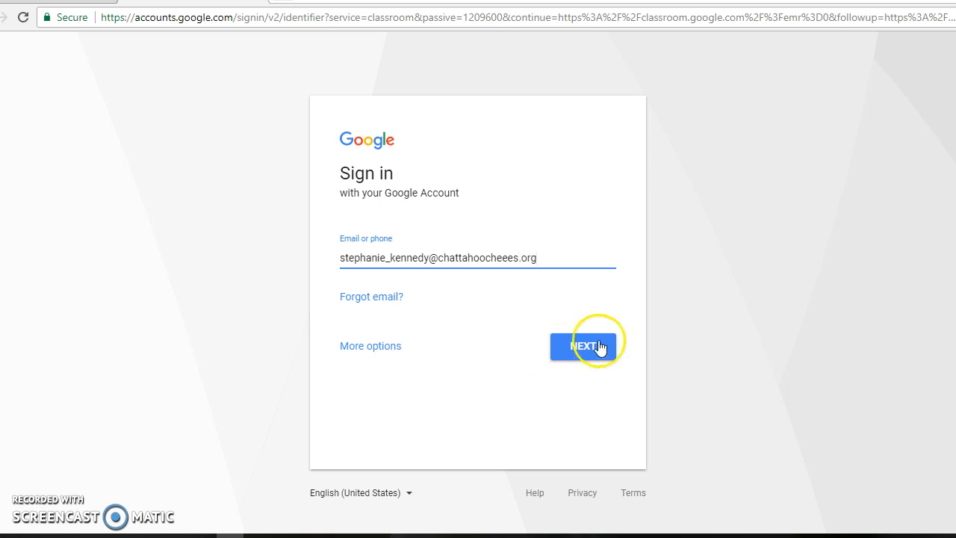
# Enter the account password and sign in to Google Classroom
pyautogui.write('•••••••••••')
pyautogui.click(583, 321)
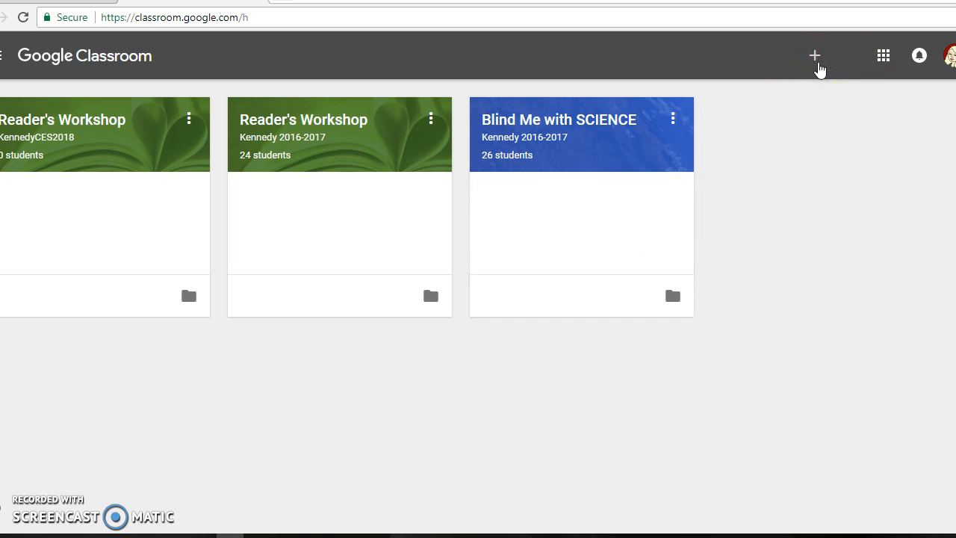
# Start creating a new class and name it "Blind Me with Science"
pyautogui.click(814, 56)
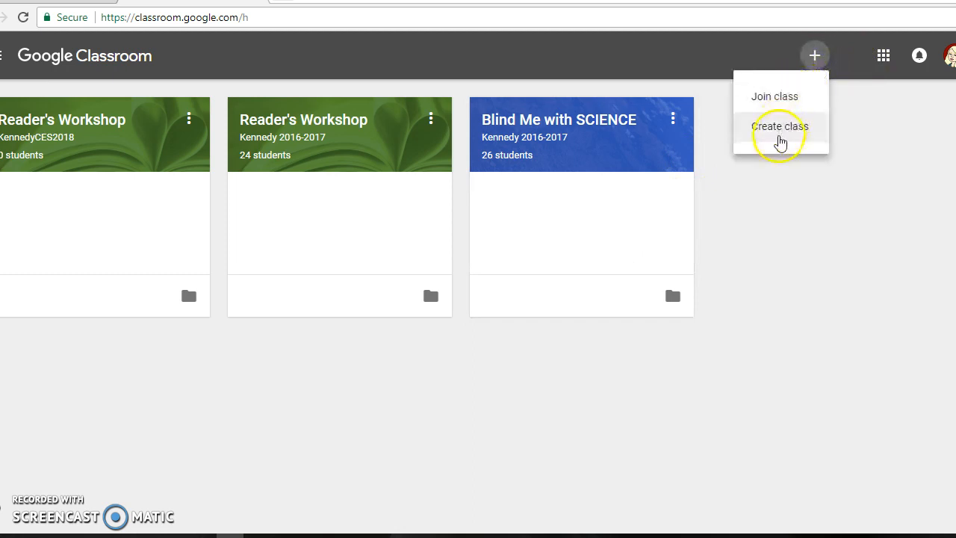
pyautogui.click(762, 128)
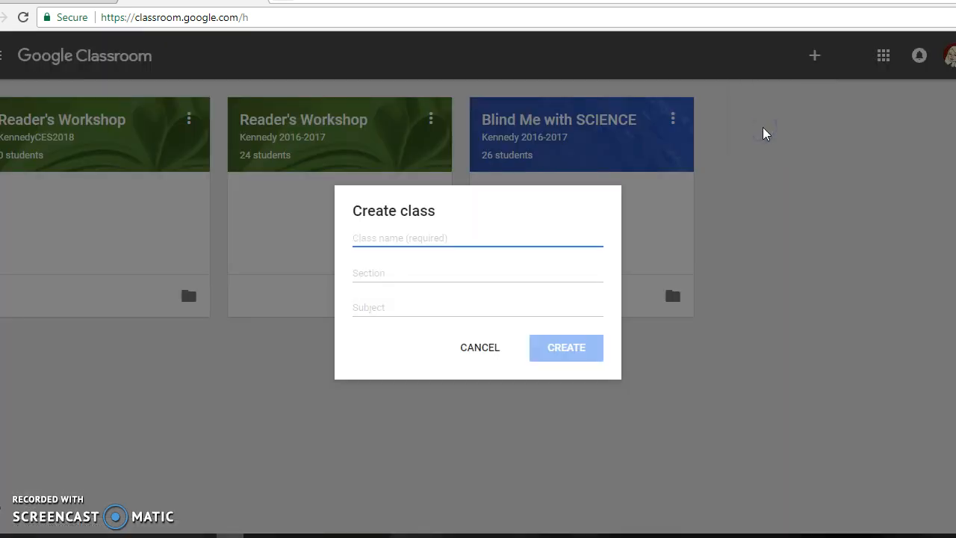
pyautogui.write('Science')
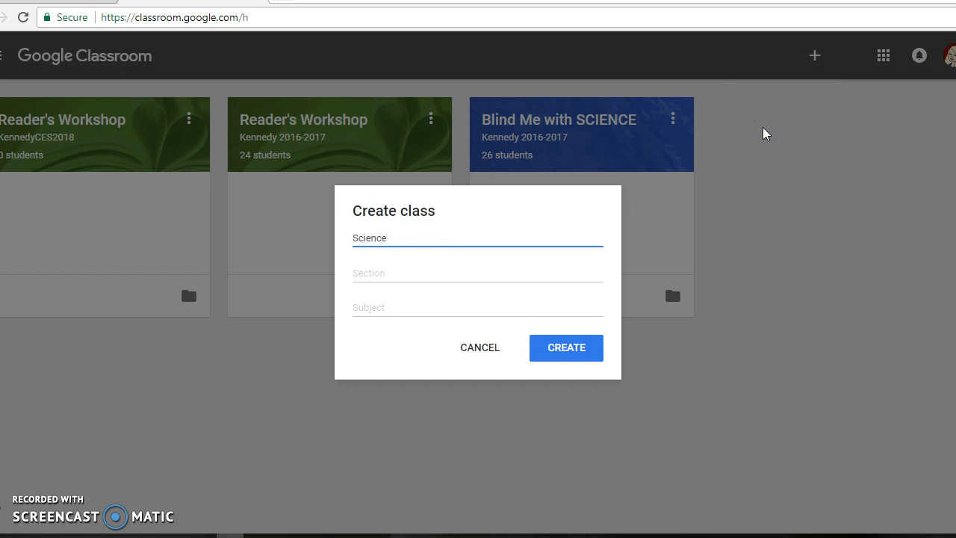
pyautogui.press('BackSpace')
pyautogui.press('BackSpace')
pyautogui.press('BackSpace')
pyautogui.press('BackSpace')
pyautogui.press('BackSpace')
pyautogui.press('BackSpace')
pyautogui.press('BackSpace')
pyautogui.write('Blind Me with Science')
# Set the section to the teacher's surname followed by CES2018, set the subject to Science and create the class
pyautogui.press('Tab')
pyautogui.write('Kenn')
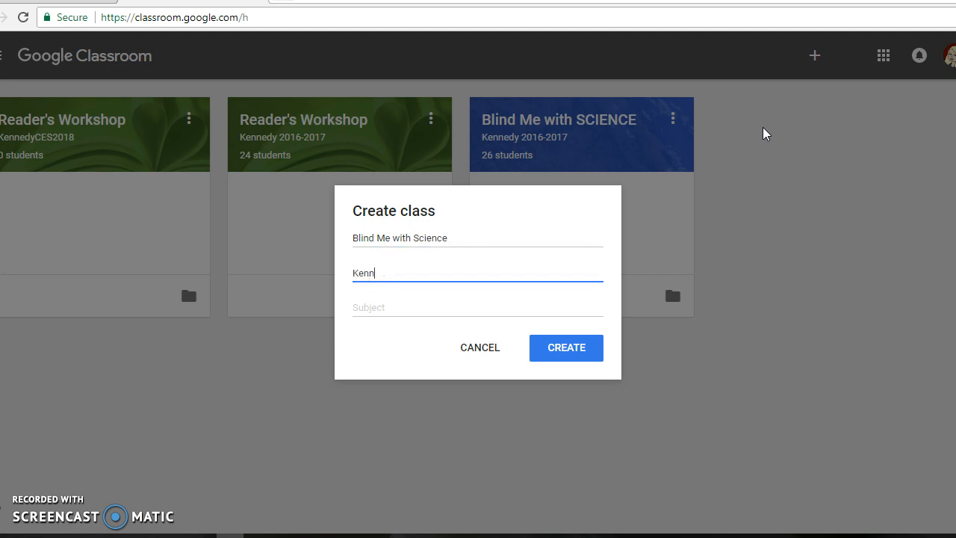
pyautogui.write('edyCES2018')
pyautogui.press('Tab')
pyautogui.write('Science')
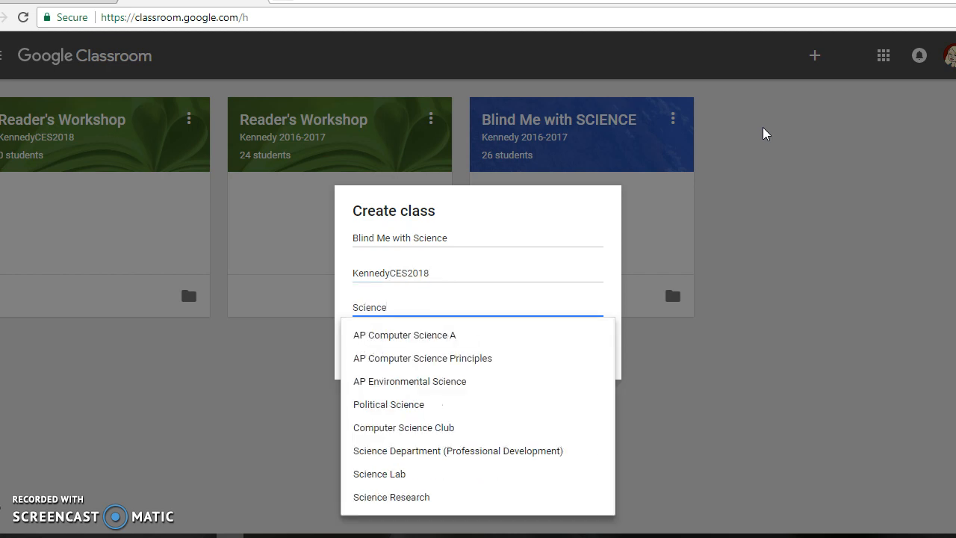
pyautogui.press('Tab')
pyautogui.click(565, 352)
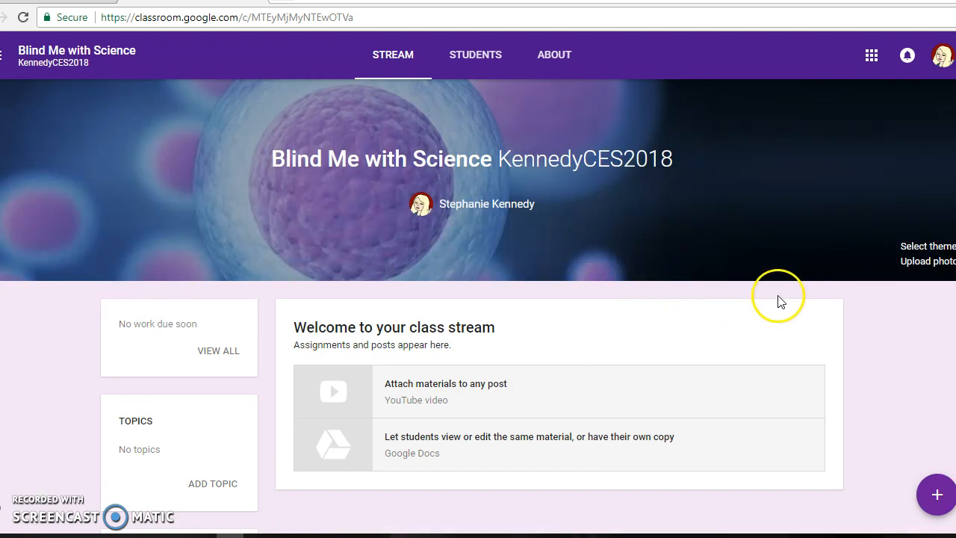
# Look through the photos and patterns offered as class themes without choosing one
pyautogui.click(925, 247)
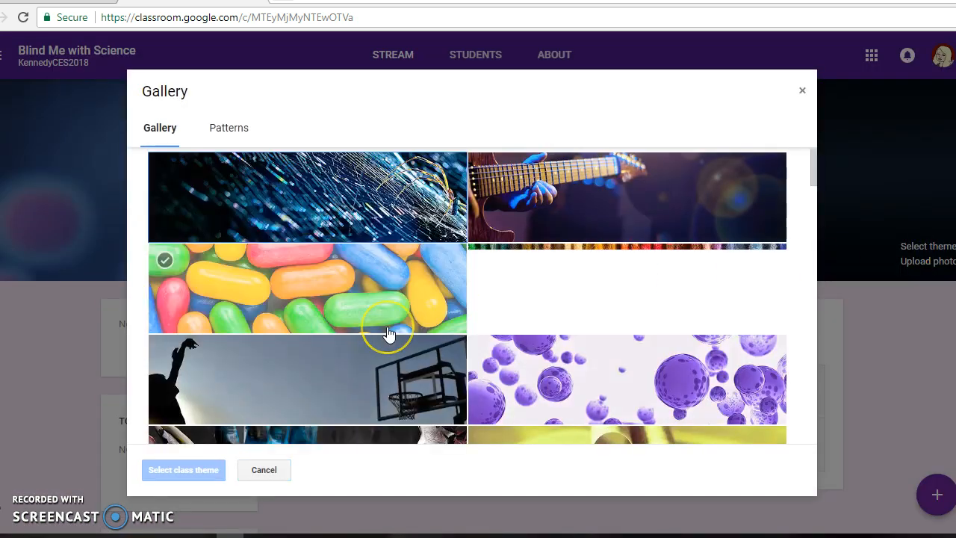
pyautogui.scroll(-3, 387, 333)
pyautogui.scroll(-3, 387, 333)
pyautogui.click(229, 122)
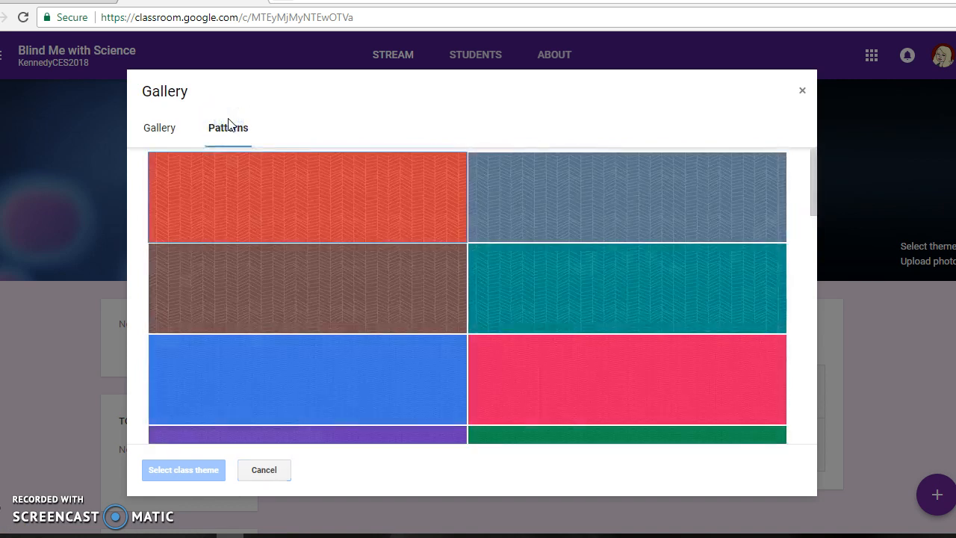
pyautogui.scroll(-10, 309, 310)
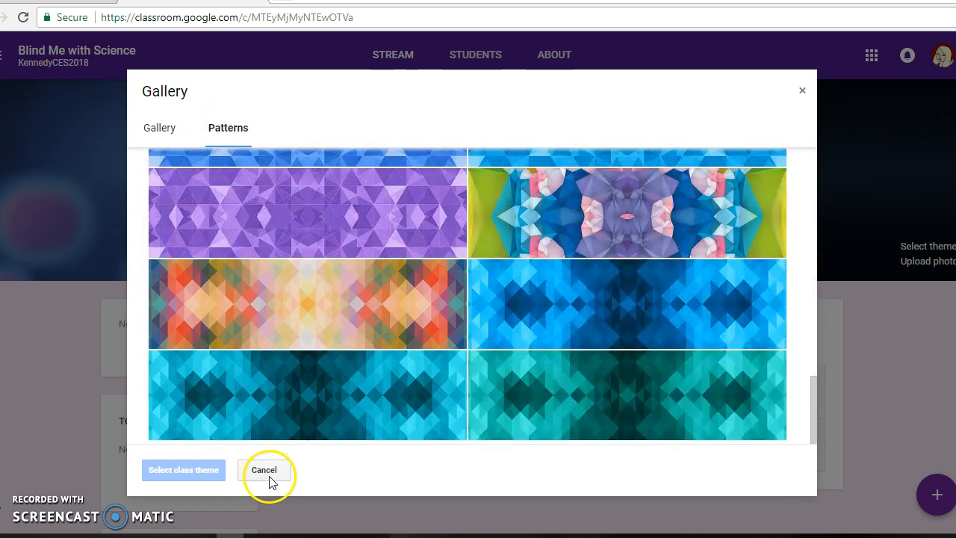
pyautogui.click(268, 473)
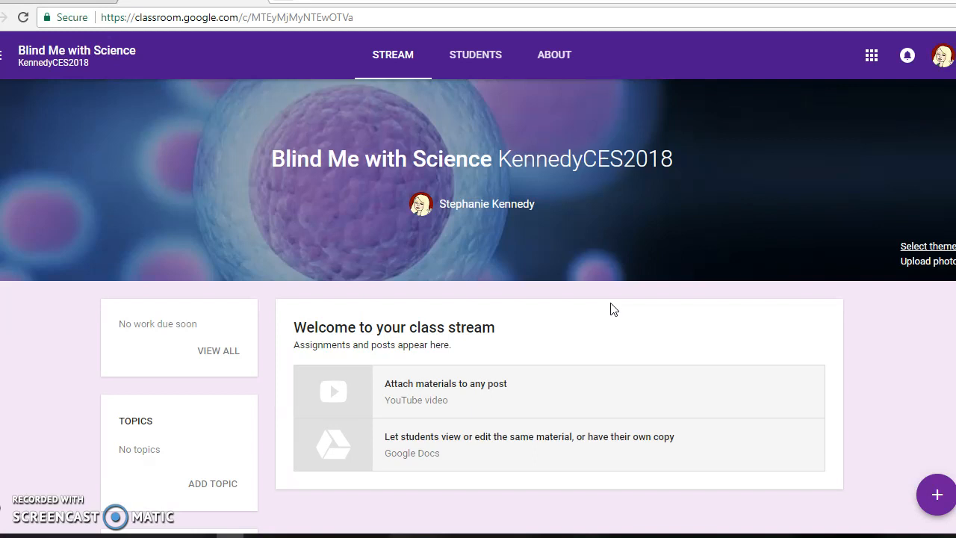
# Create a new assignment for the class titled "Erosion WebQuest"
pyautogui.click(936, 495)
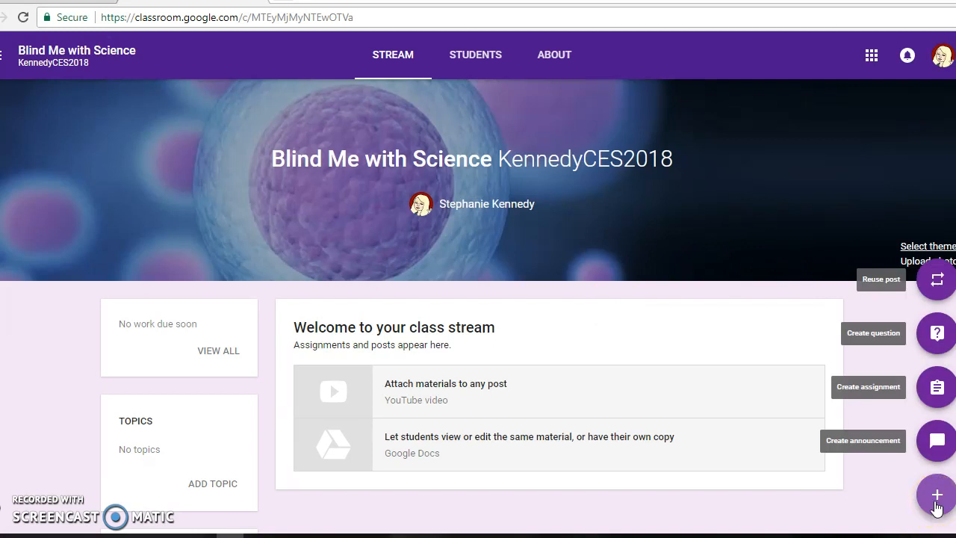
pyautogui.click(937, 387)
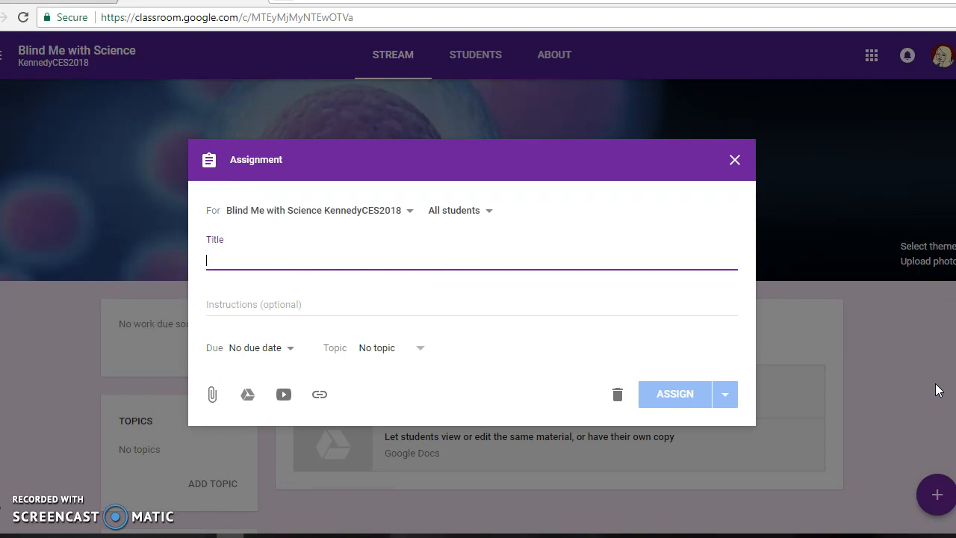
pyautogui.write('Erosion WebQuest')
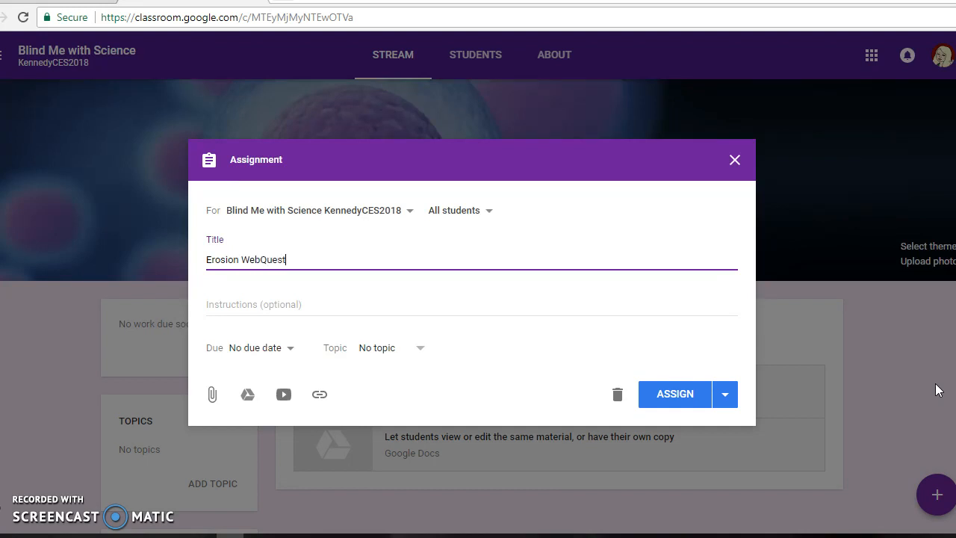
# Begin the assignment instructions with "Hey guys! We are going to complete this unit's WebQuest via Google Docs"
pyautogui.click(442, 307)
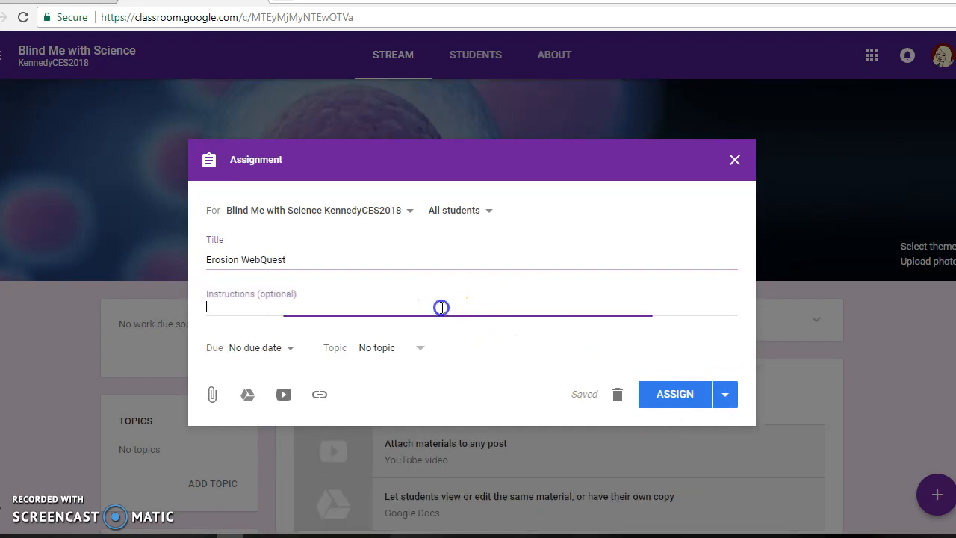
pyautogui.write('Hey gu')
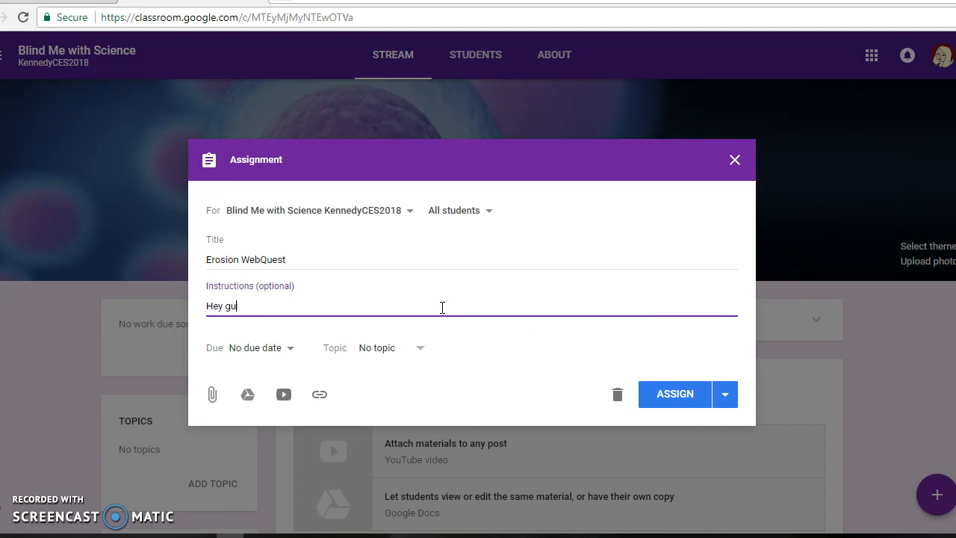
pyautogui.write('ys! We are going to complete this ')
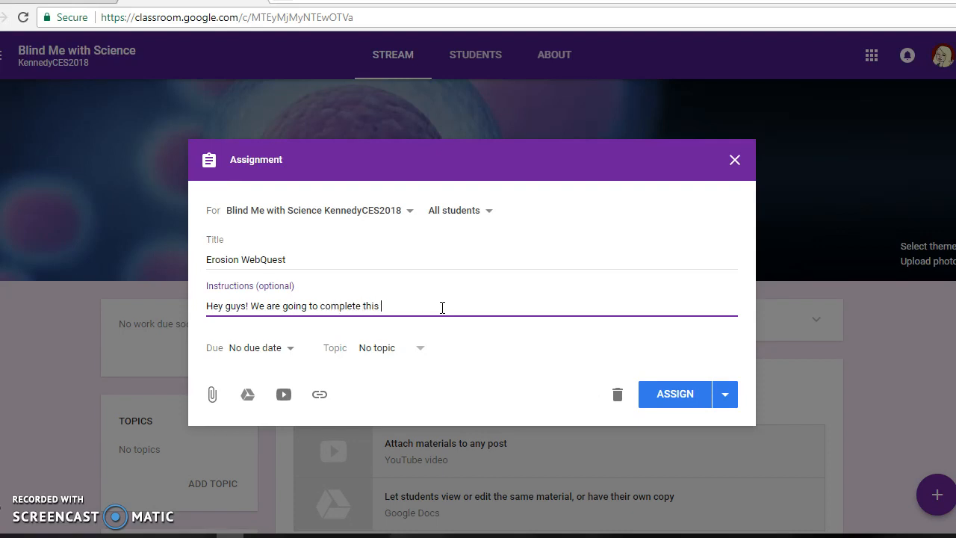
pyautogui.write("unit's web")
pyautogui.press('BackSpace')
pyautogui.press('BackSpace')
pyautogui.press('BackSpace')
pyautogui.write('WebQuest via')
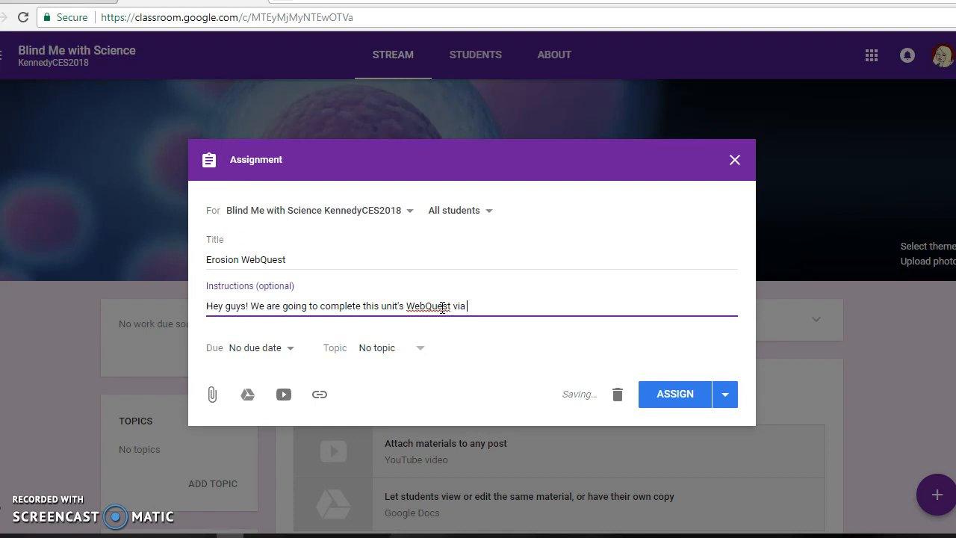
pyautogui.write(' Google Docs! Make')
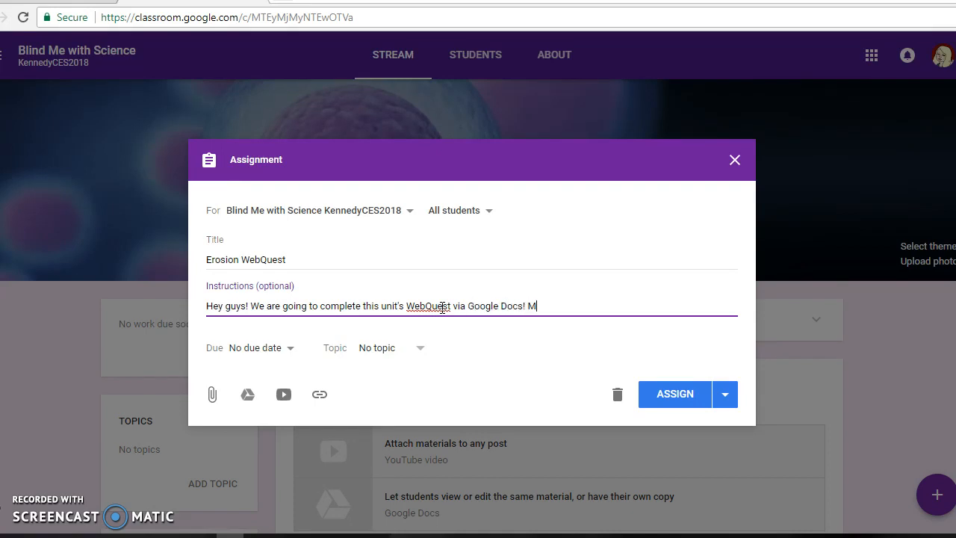
# Continue the instructions with "! Make sure you have all of your information completed before you turn it in to me. Happy learning!"
pyautogui.press('BackSpace')
pyautogui.write('e sure you have all of your info')
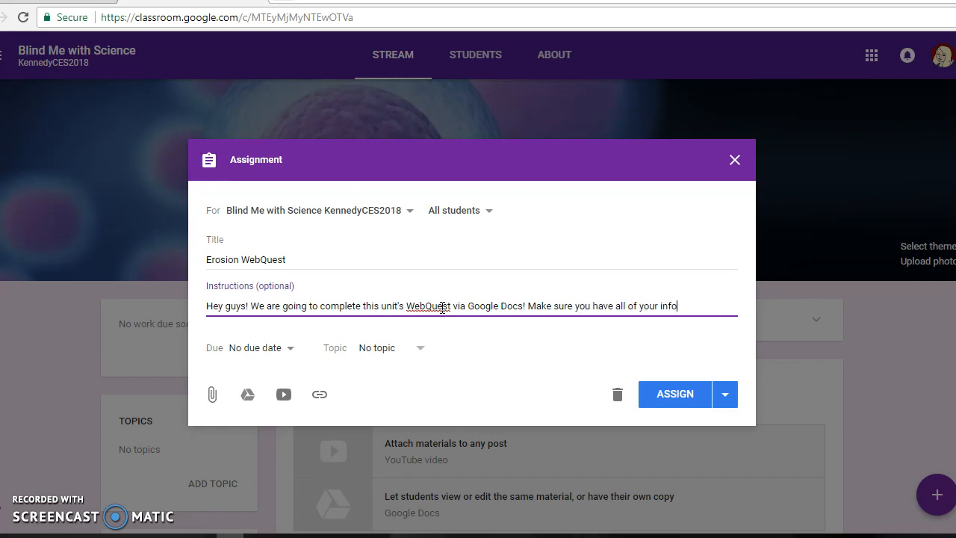
pyautogui.write('rmation completed')
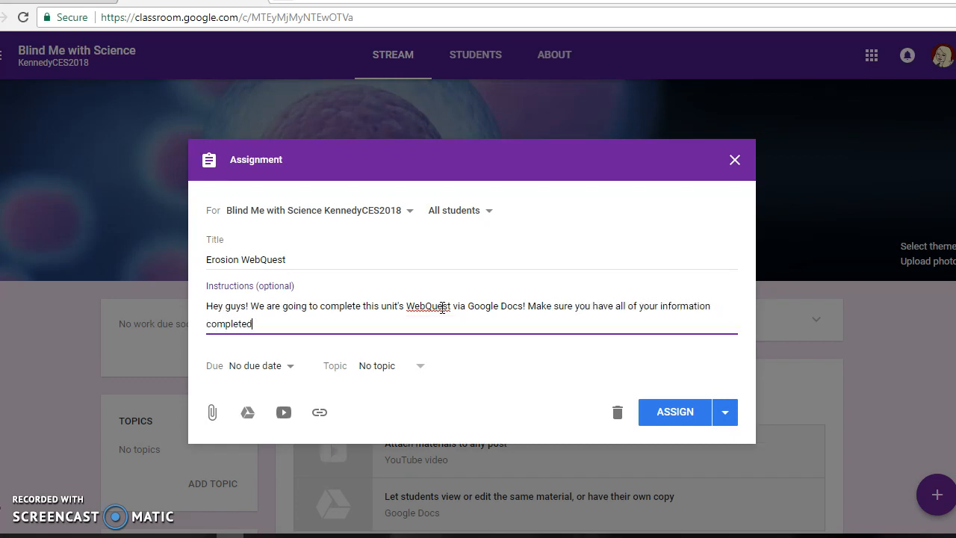
pyautogui.write(' before you turn it in to me. Happy Le')
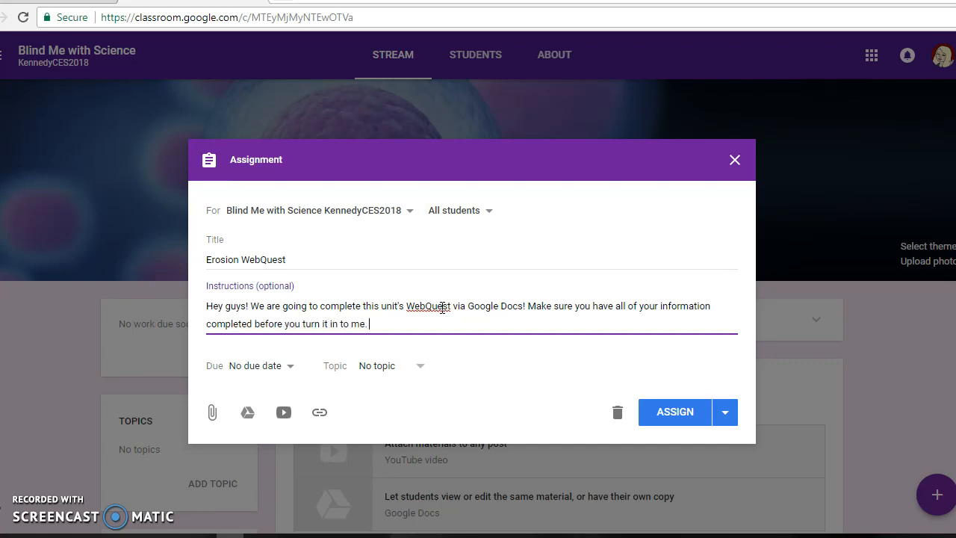
pyautogui.press('BackSpace')
pyautogui.press('BackSpace')
pyautogui.write('learning!')
# Set the assignment's due date to Jan 31, 2018, with no due time
pyautogui.click(291, 371)
pyautogui.click(369, 421)
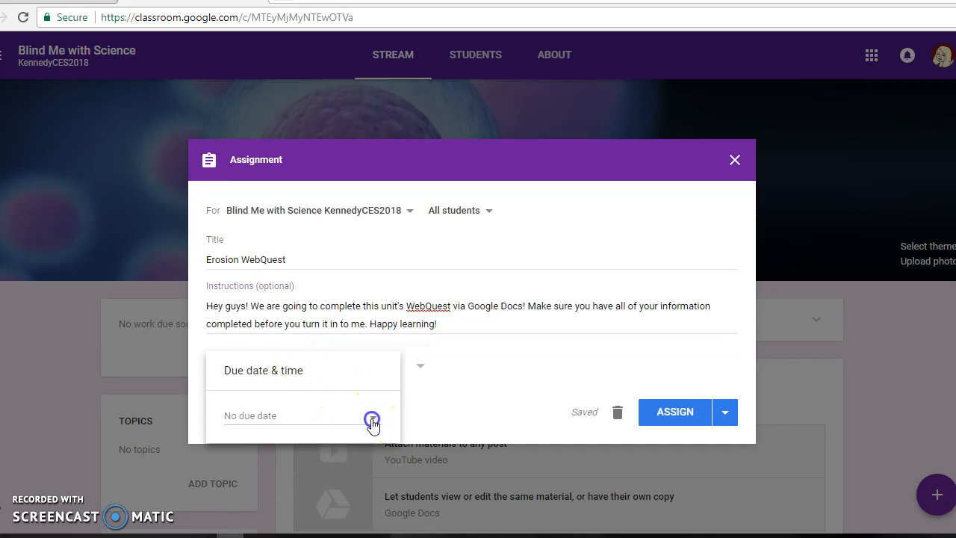
pyautogui.click(314, 515)
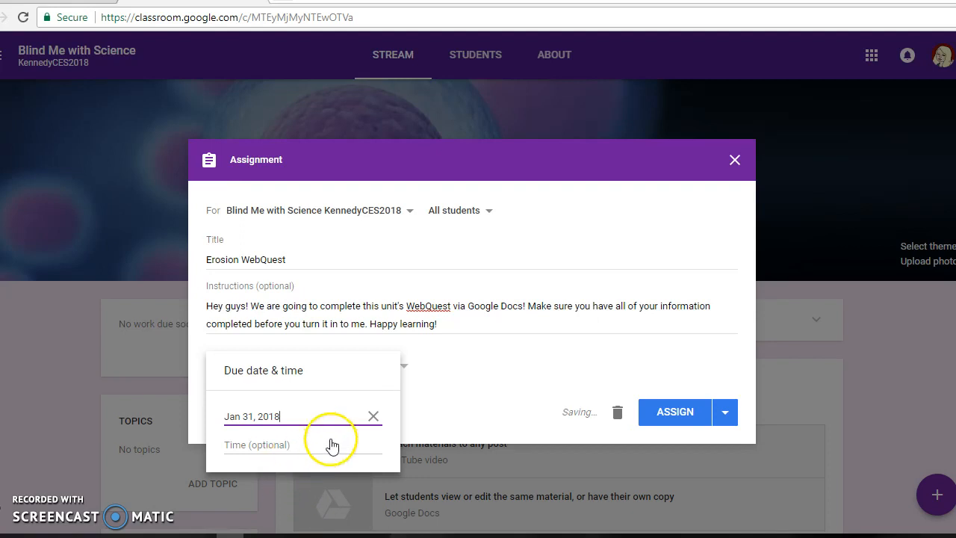
pyautogui.click(442, 381)
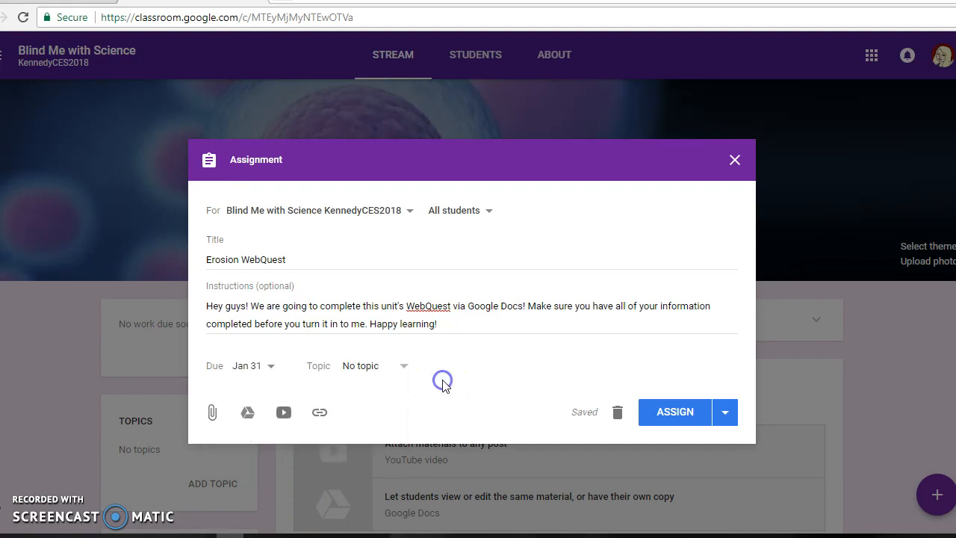
# Create the topic "Earth's Changing Surfaces" for the Erosion WebQuest assignment
pyautogui.click(403, 370)
pyautogui.click(369, 394)
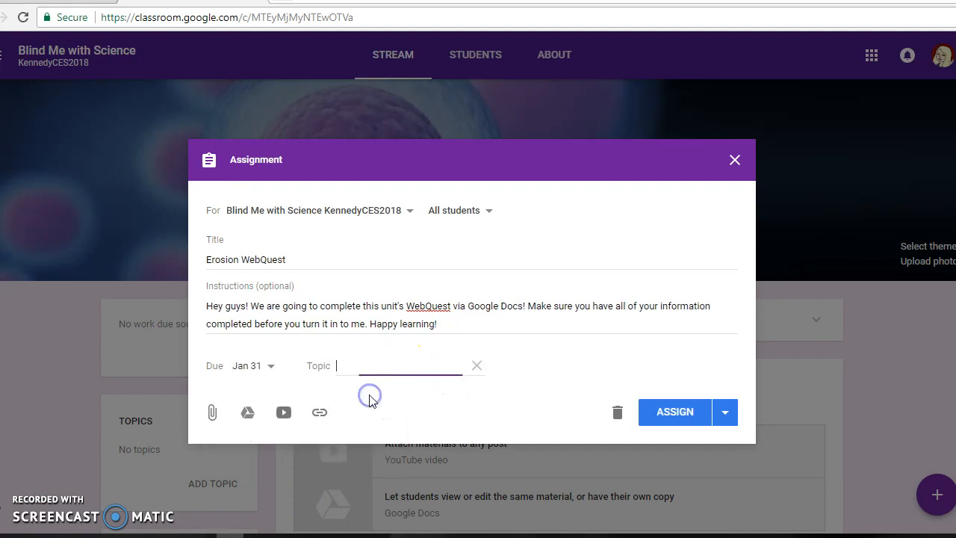
pyautogui.write("Earth's Chan")
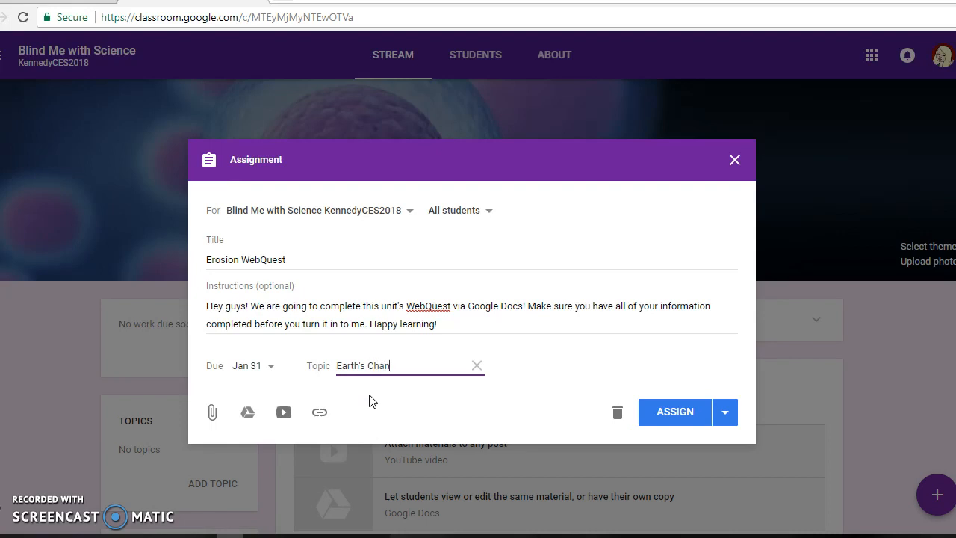
pyautogui.write('ging Surfaces')
pyautogui.press('Tab')
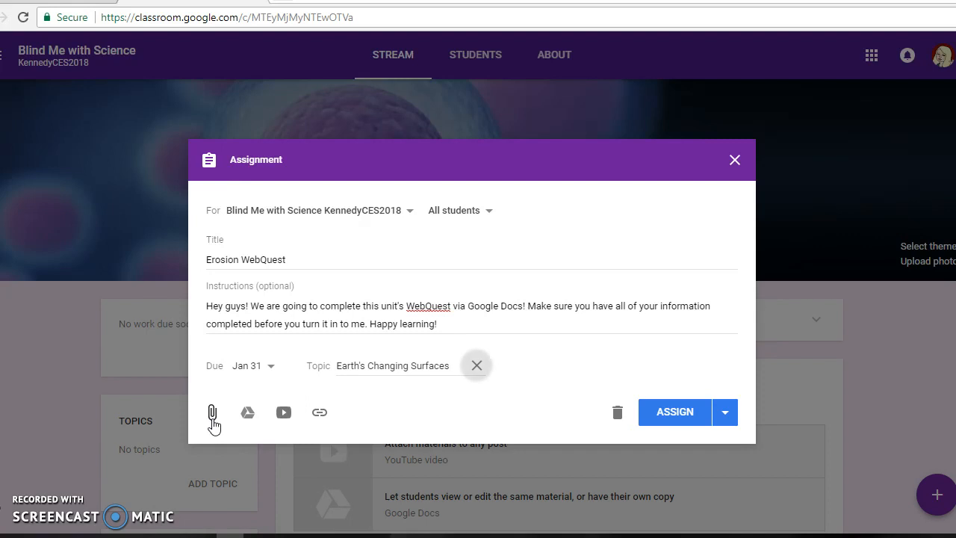
# Attach Erosion and Weathering Webquest.docx from the Drive folder "Slip, Slip, Slippin' Away", inside STEMness and Earth's Changing Surfaces
pyautogui.click(242, 418)
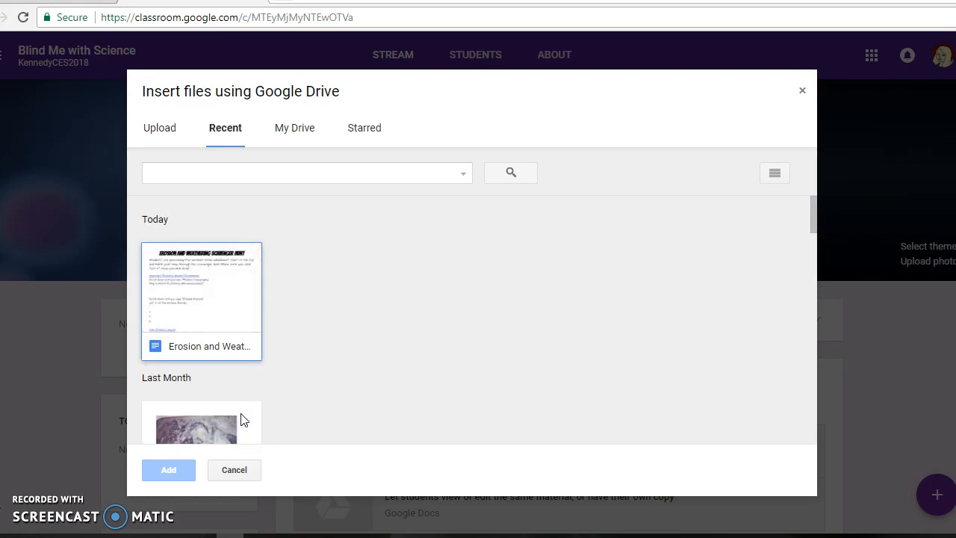
pyautogui.click(284, 129)
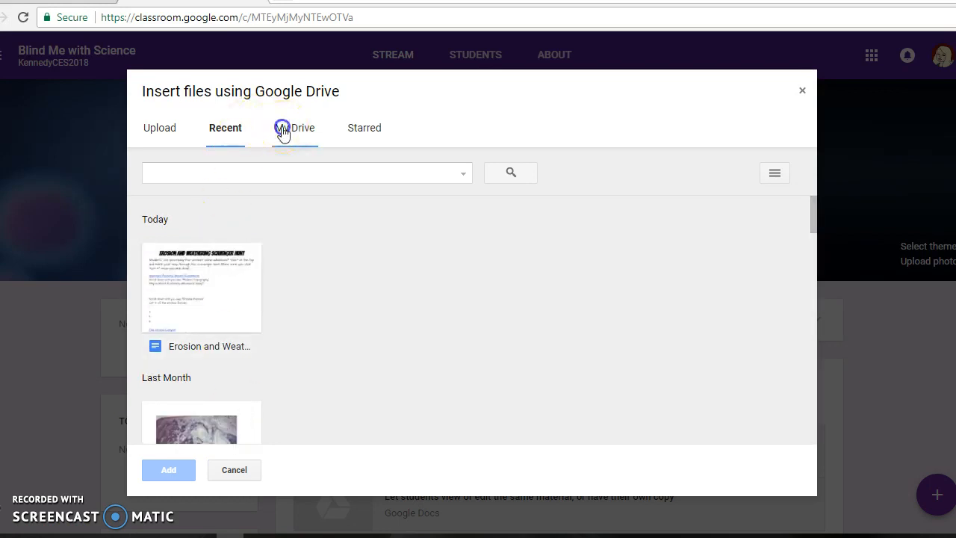
pyautogui.click(204, 258)
pyautogui.click(204, 259)
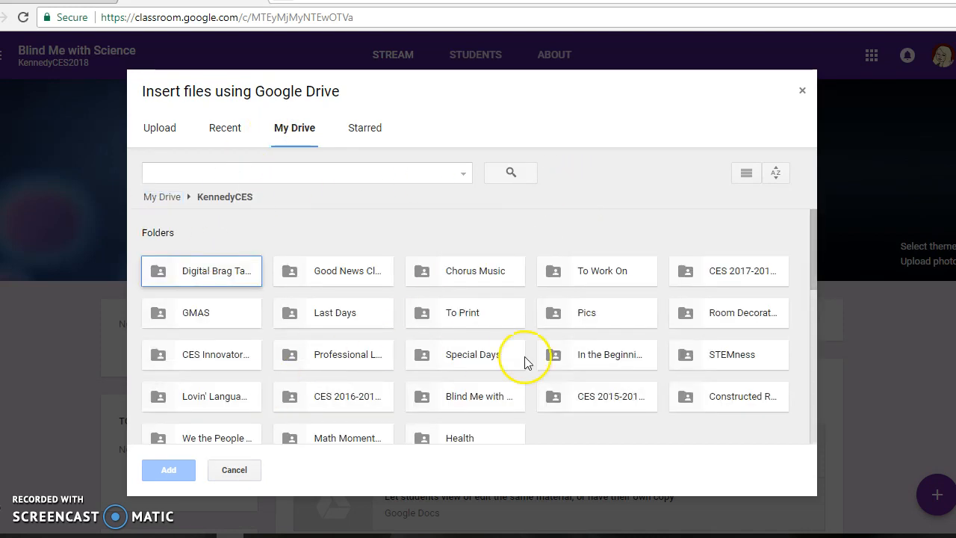
pyautogui.doubleClick(721, 356)
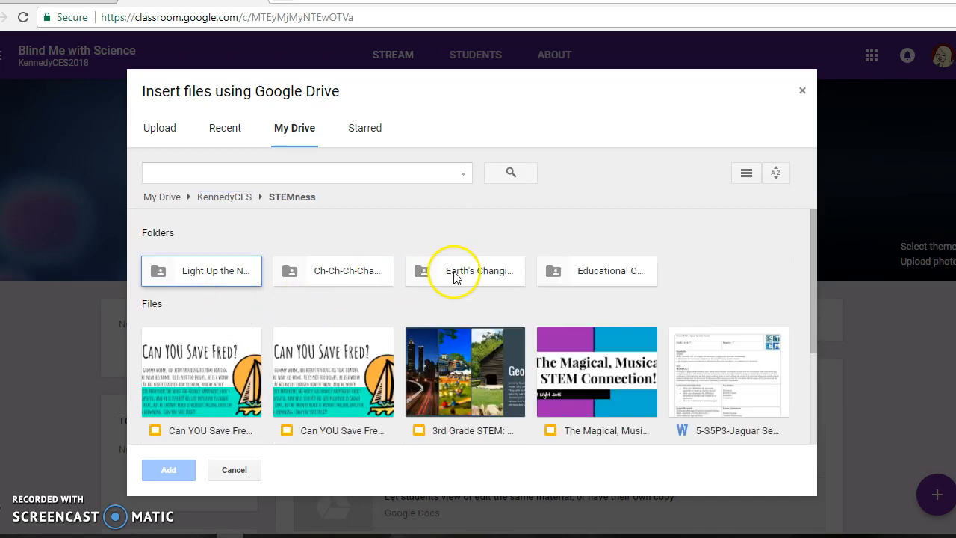
pyautogui.doubleClick(455, 273)
pyautogui.doubleClick(226, 269)
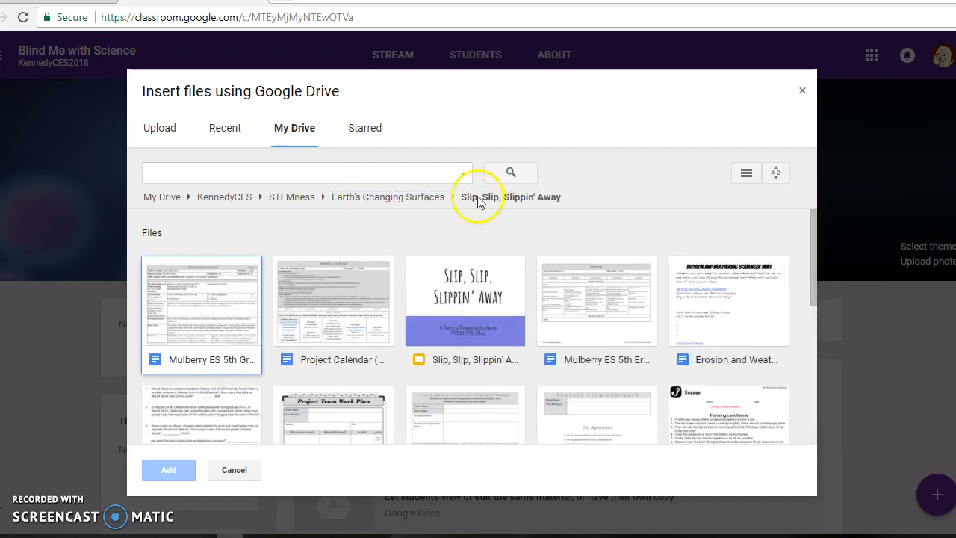
pyautogui.scroll(-3, 574, 210)
pyautogui.scroll(3, 574, 210)
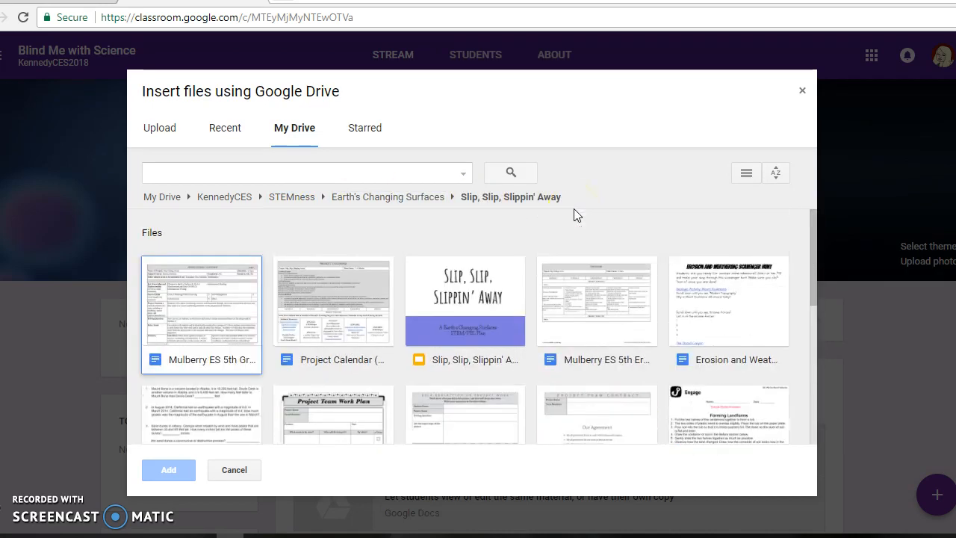
pyautogui.doubleClick(715, 334)
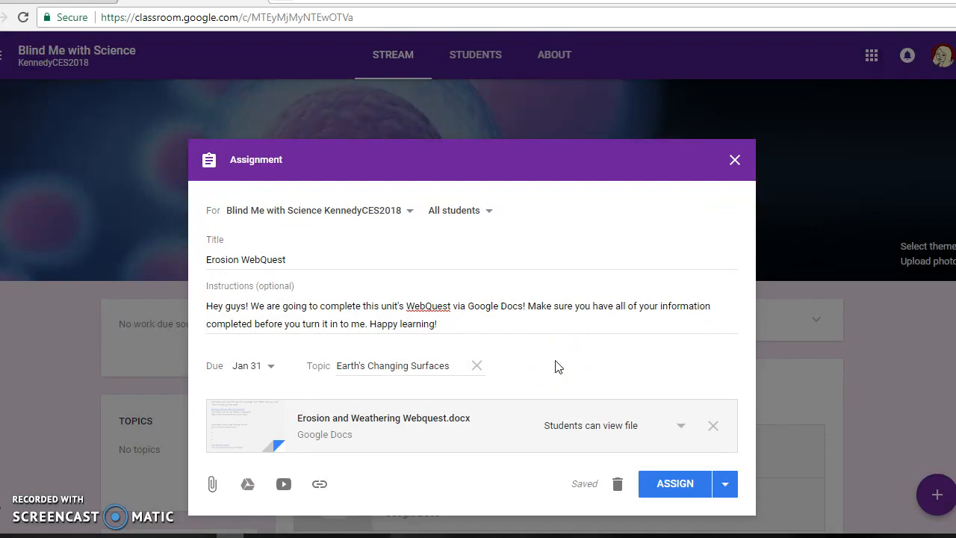
# Set the attached WebQuest document's sharing option to "Make a copy for each student"
pyautogui.click(682, 429)
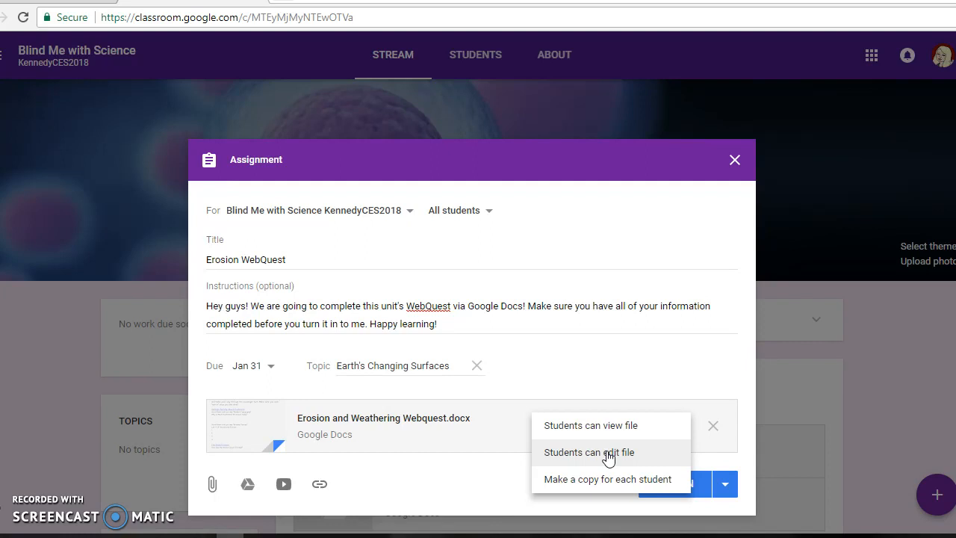
pyautogui.click(590, 480)
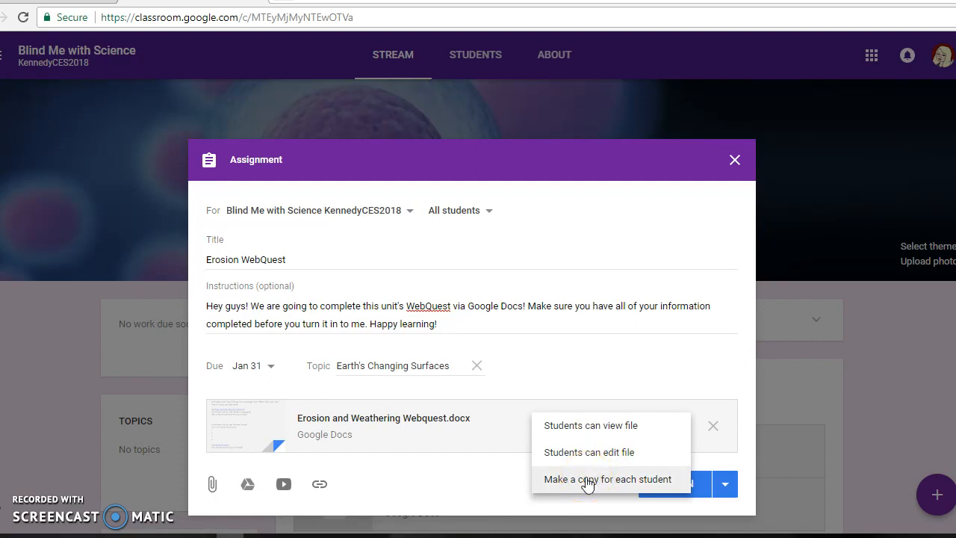
pyautogui.click(588, 482)
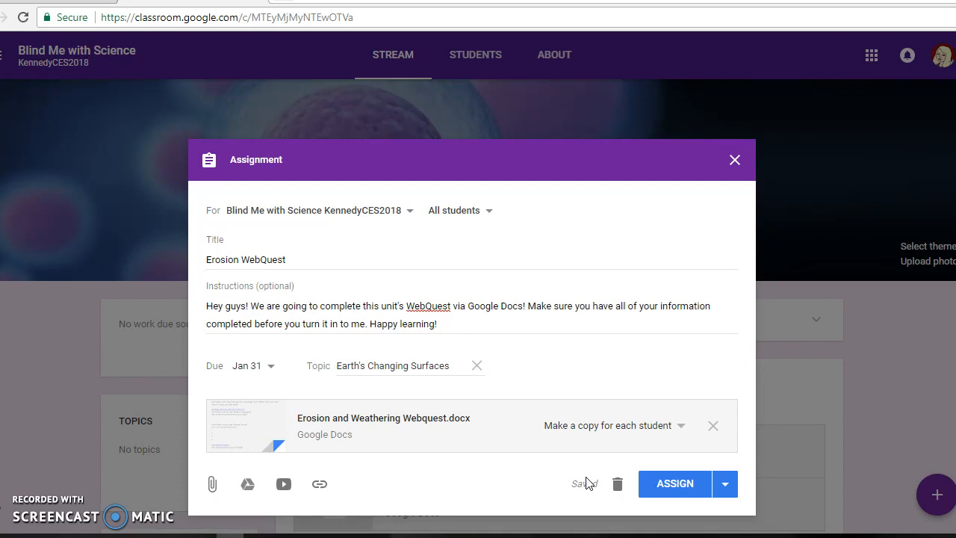
# Assign the Erosion WebQuest to the class immediately and review its post in the stream
pyautogui.click(724, 485)
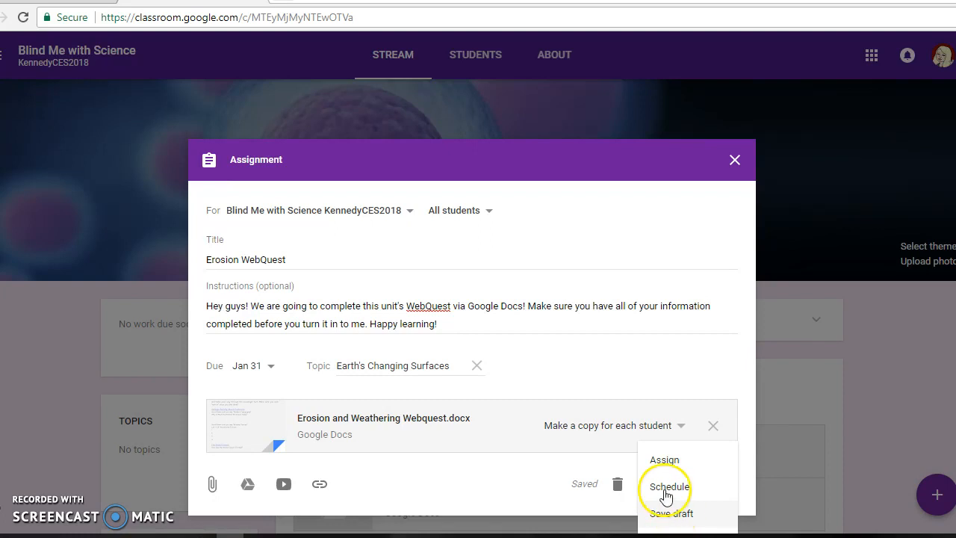
pyautogui.click(663, 457)
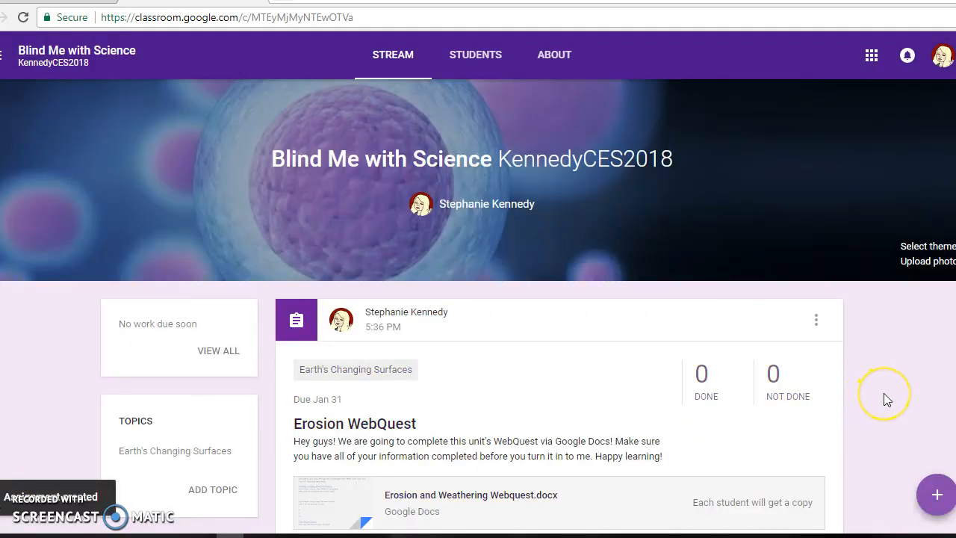
pyautogui.scroll(-1, 883, 393)
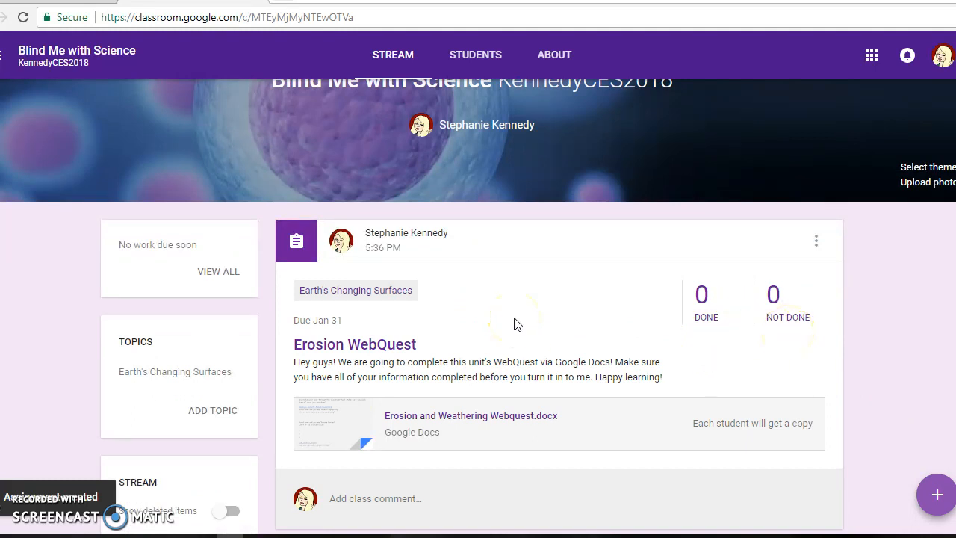
pyautogui.scroll(1, 515, 323)
pyautogui.scroll(-2, 515, 324)
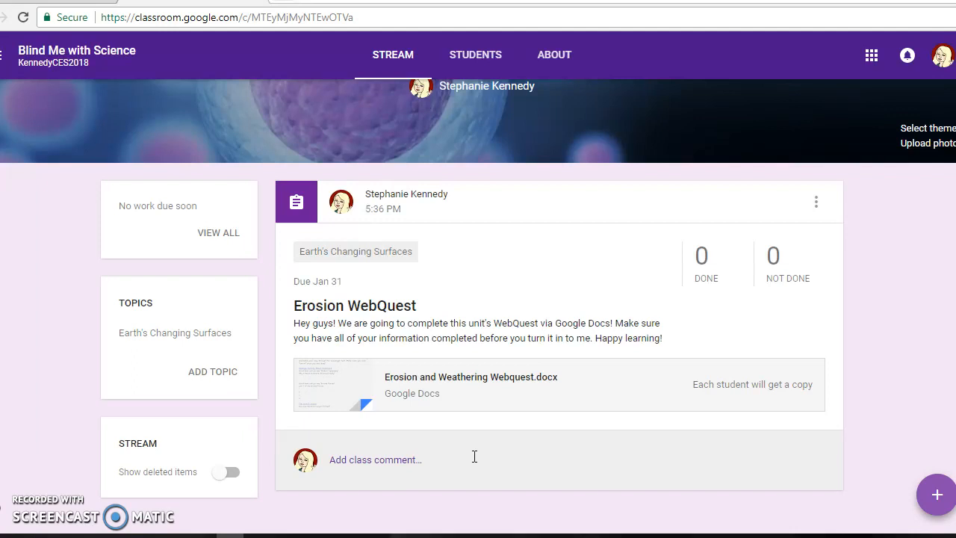
# Find the Erosion WebQuest in the Classroom calendar for Jan 28 - Feb 3, 2018, view its student work, and return to the class
pyautogui.click(2, 54)
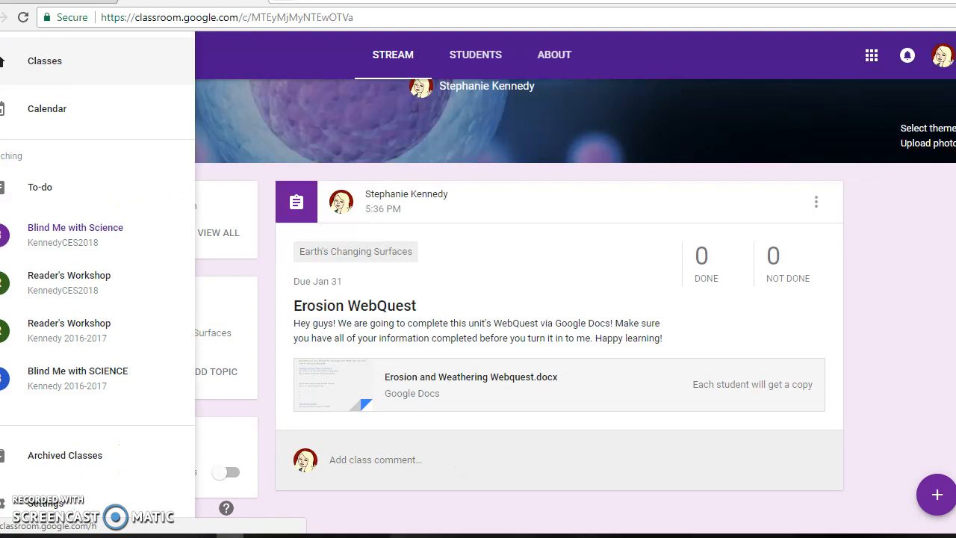
pyautogui.click(47, 120)
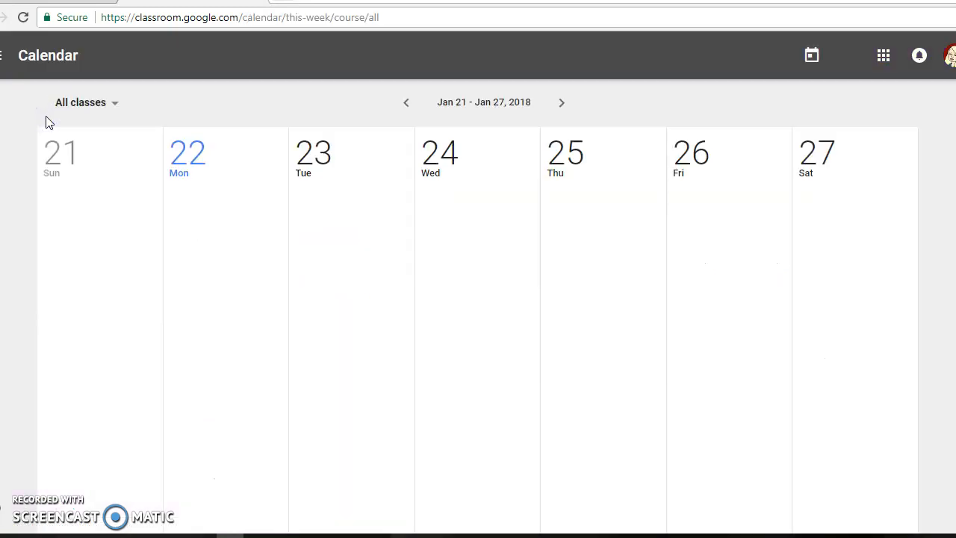
pyautogui.click(562, 104)
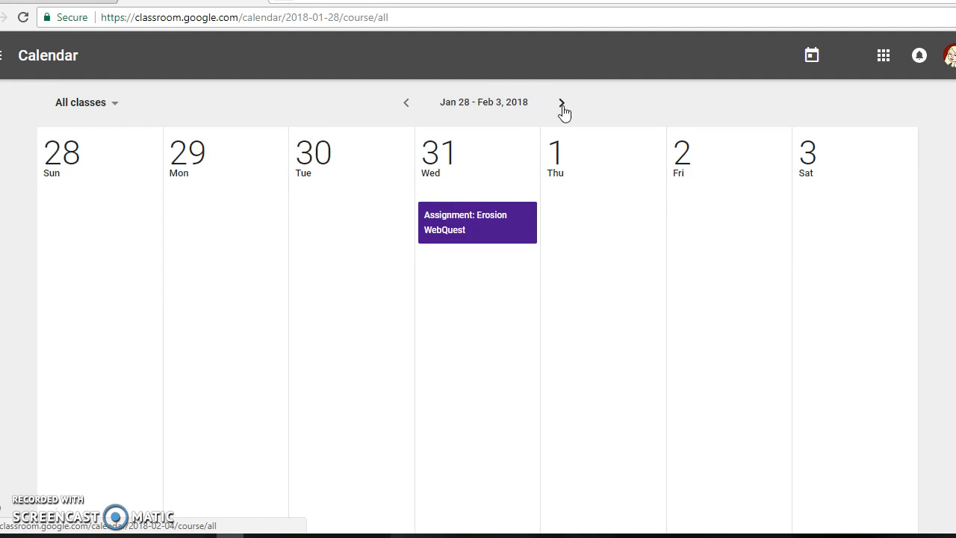
pyautogui.click(464, 222)
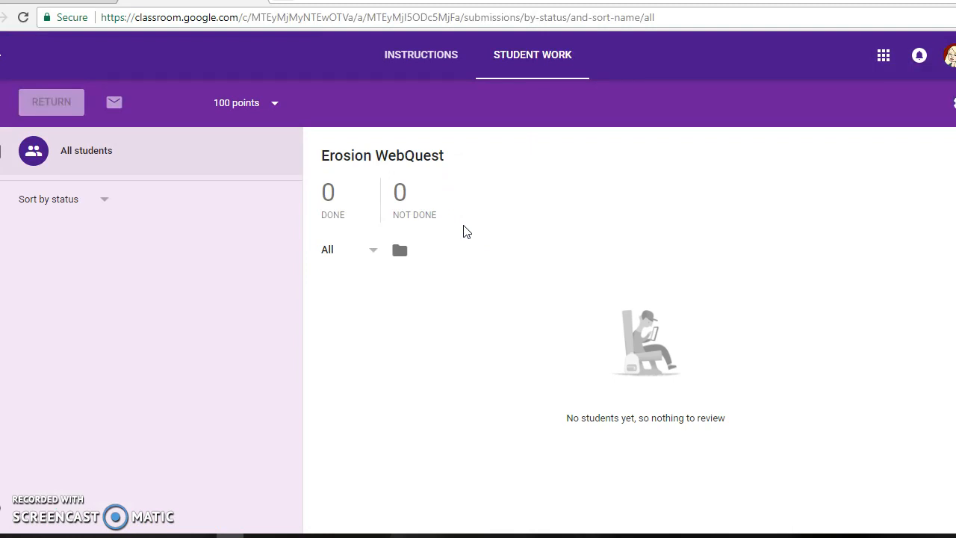
pyautogui.click(95, 198)
pyautogui.click(1, 55)
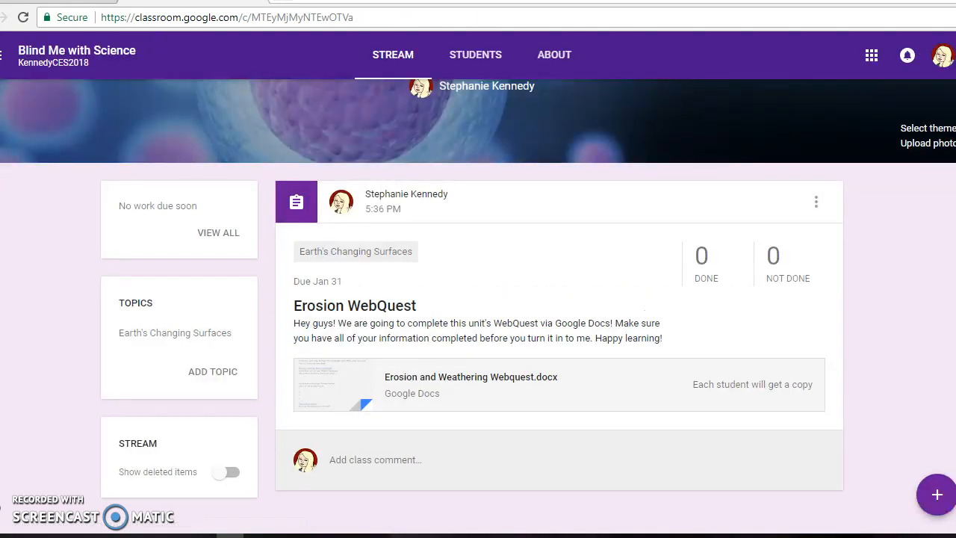
# Open the 2016-2017 "Blind Me with SCIENCE" class and examine its past posts, topics and assignments
pyautogui.click(1, 55)
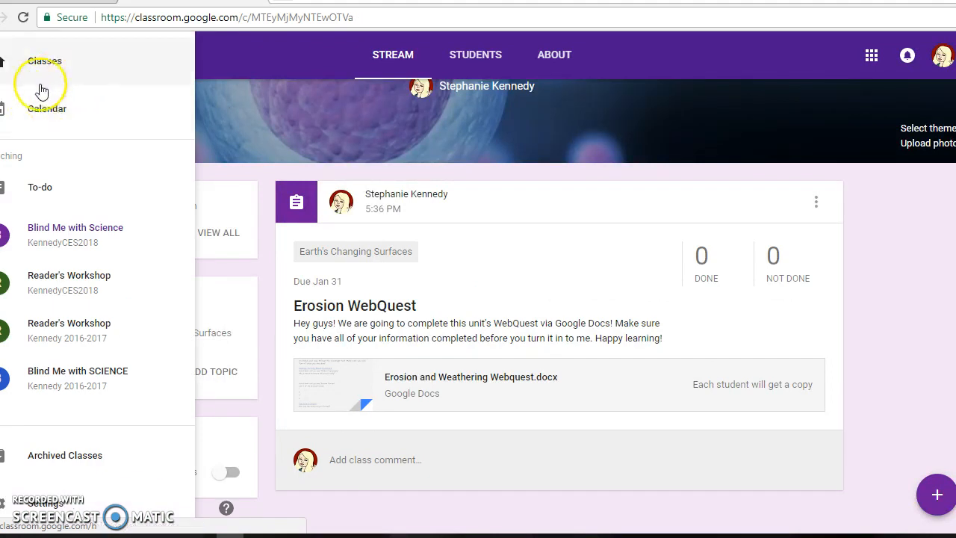
pyautogui.click(66, 381)
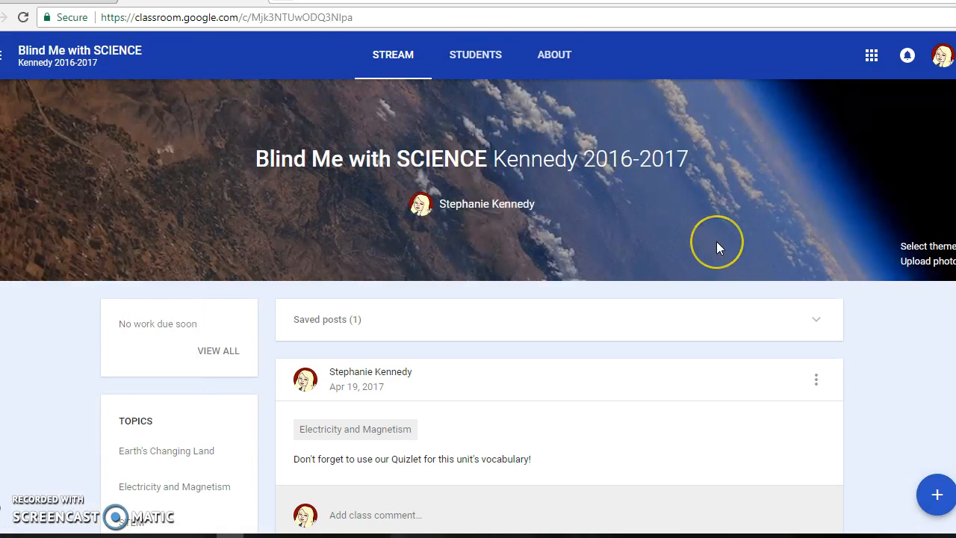
pyautogui.scroll(-1, 717, 241)
pyautogui.scroll(-1, 717, 247)
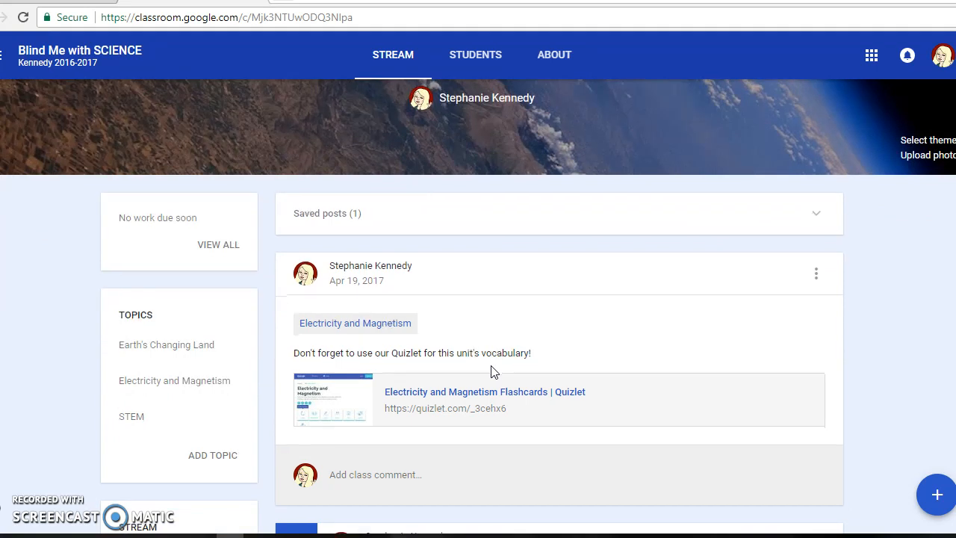
pyautogui.scroll(-3, 491, 372)
pyautogui.scroll(-4, 889, 320)
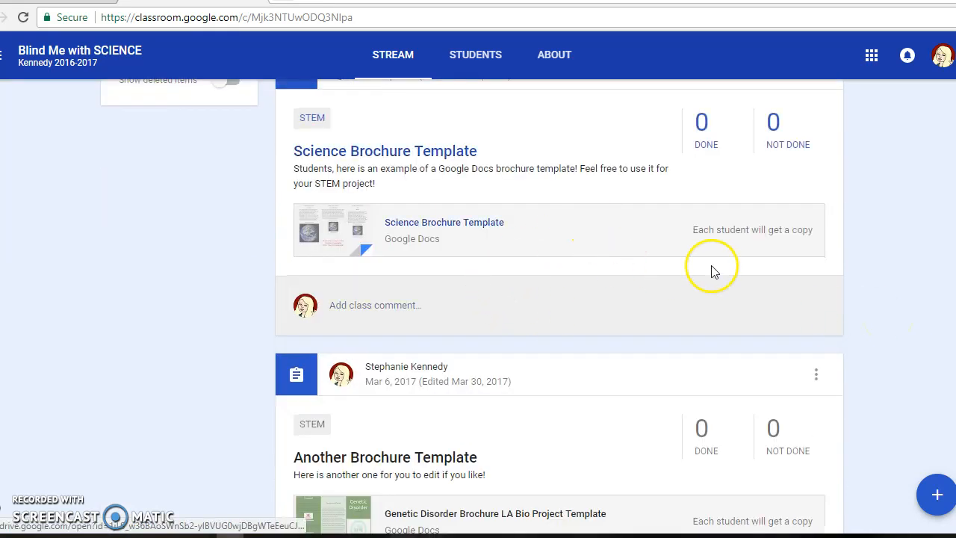
pyautogui.scroll(-1, 893, 339)
pyautogui.scroll(-6, 895, 341)
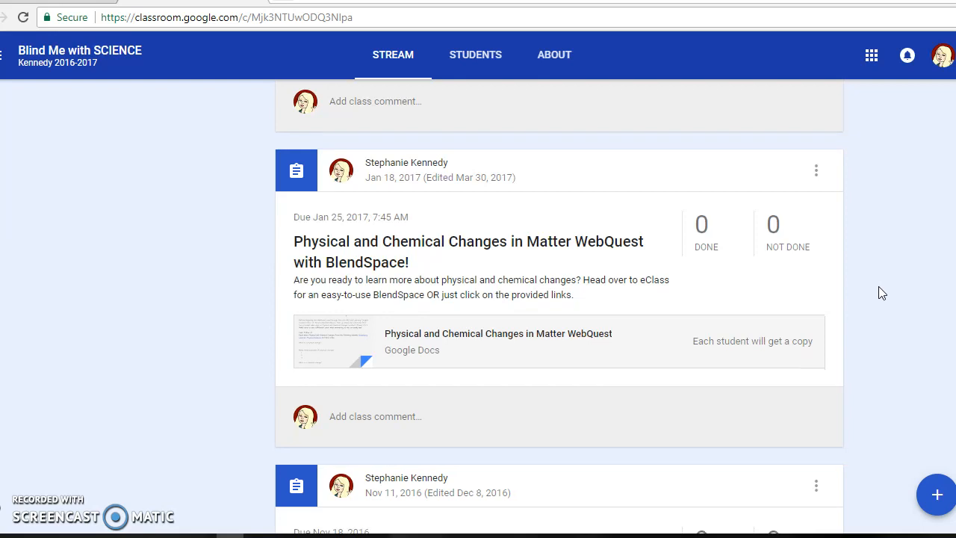
pyautogui.scroll(-5, 879, 287)
pyautogui.scroll(-1, 878, 292)
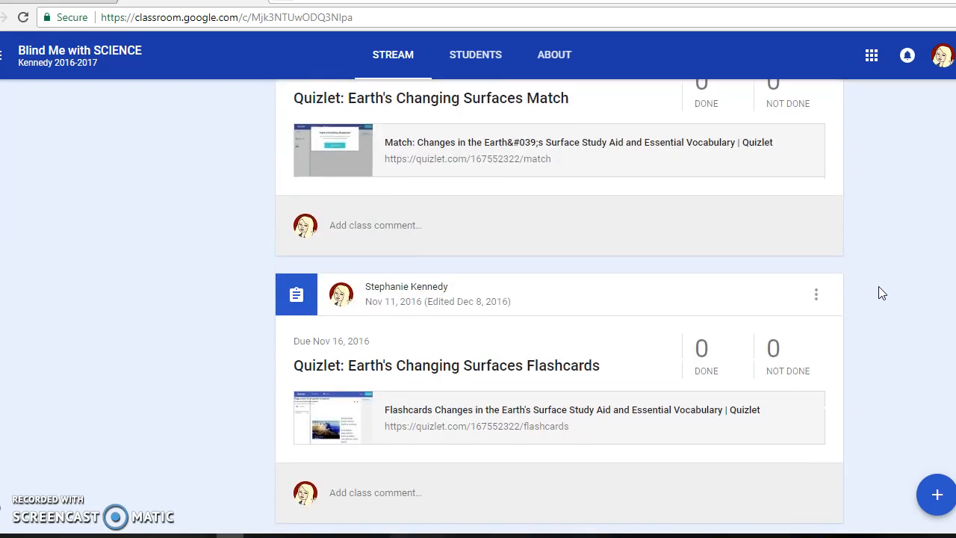
pyautogui.scroll(15, 878, 286)
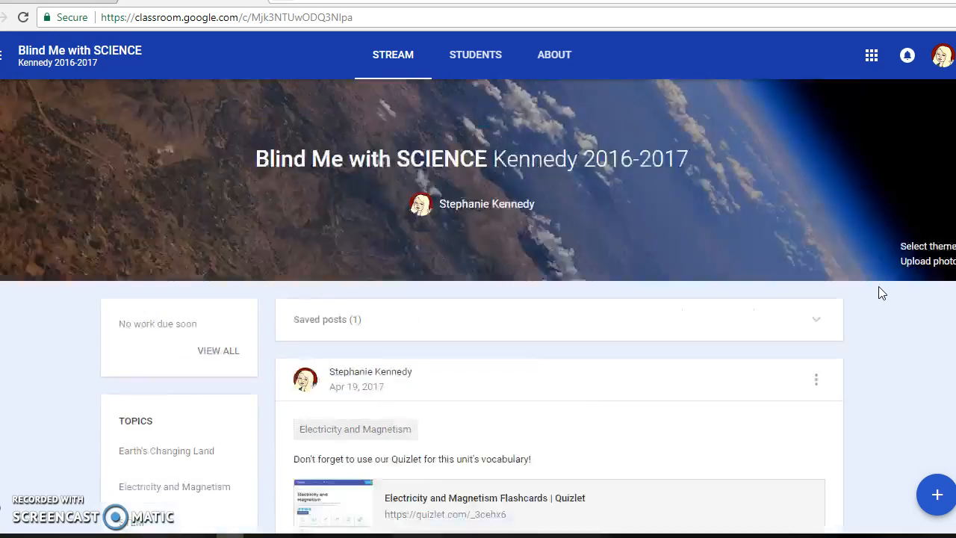
# Open the 2016-2017 "Reader's Workshop" class and examine its past assignments in the stream
pyautogui.click(2, 54)
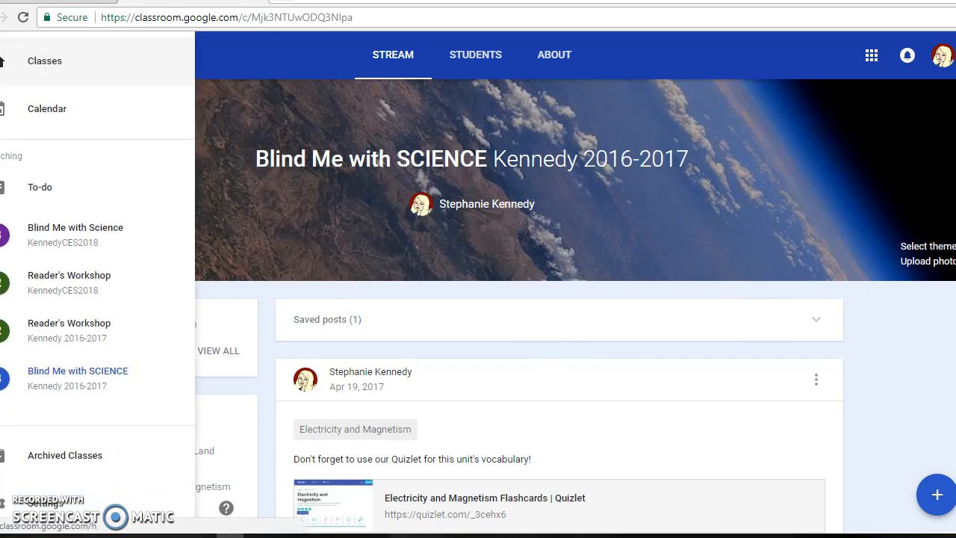
pyautogui.click(79, 347)
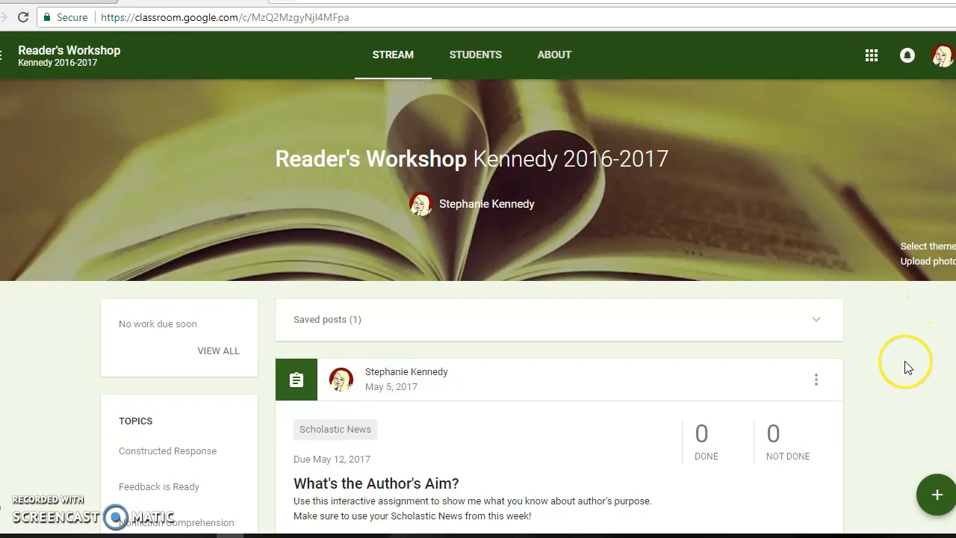
pyautogui.scroll(-5, 904, 366)
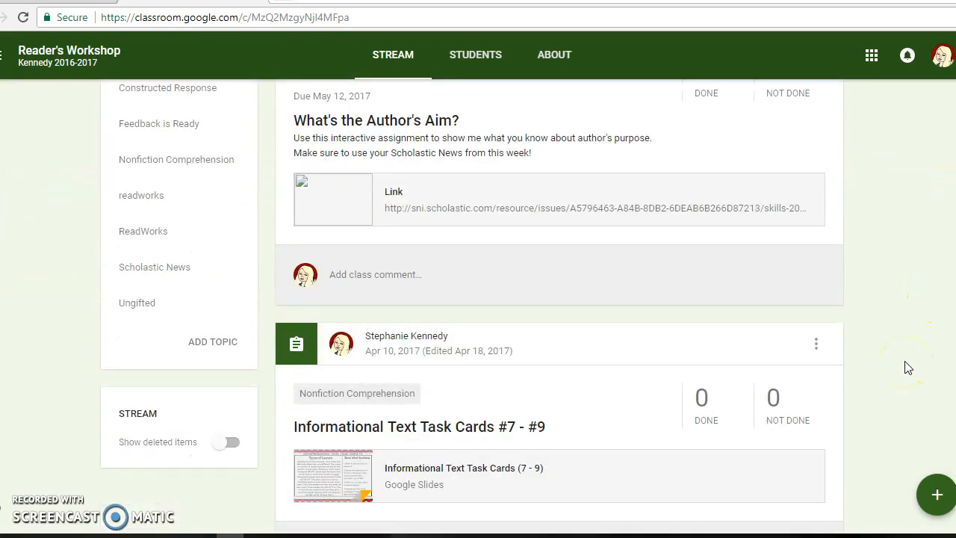
pyautogui.scroll(-1, 881, 299)
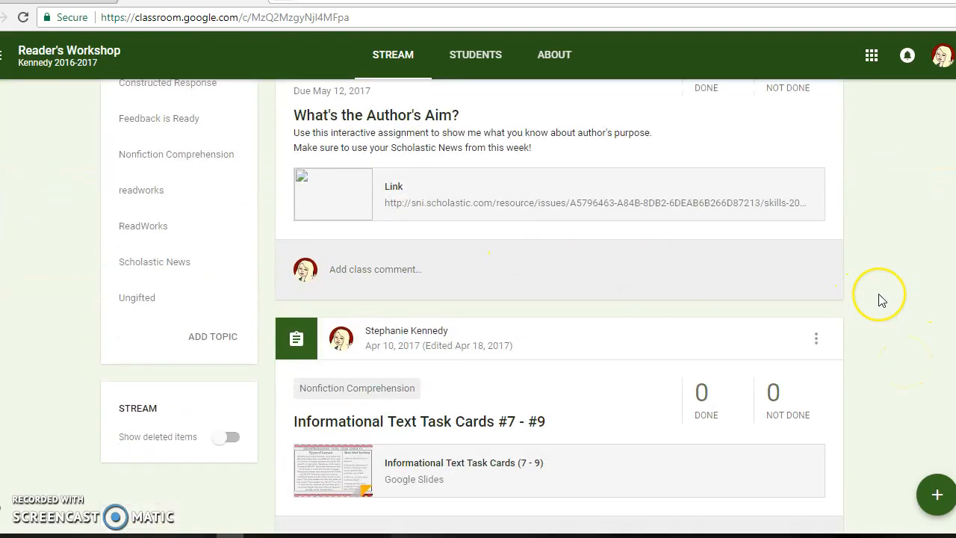
pyautogui.scroll(-2, 880, 299)
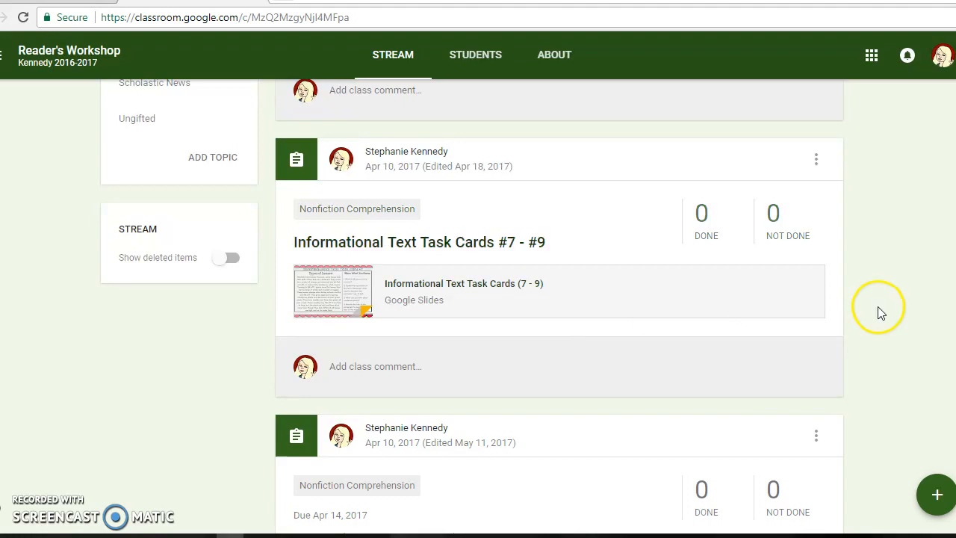
pyautogui.scroll(-3, 881, 313)
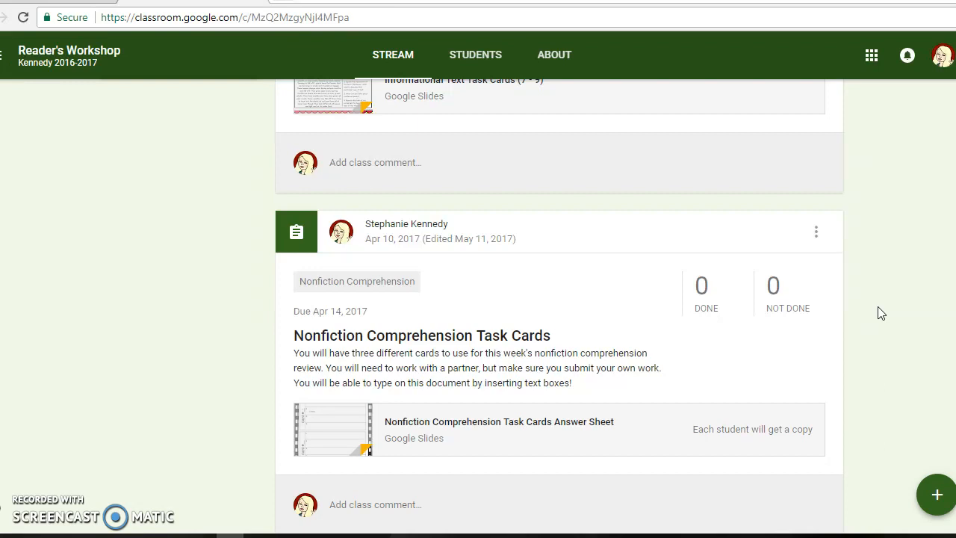
# Examine the older Reader's Workshop posts, from Character Snapshots and Wonder Wrap-Up back to the 2016 constructed response assignments
pyautogui.scroll(-6, 880, 313)
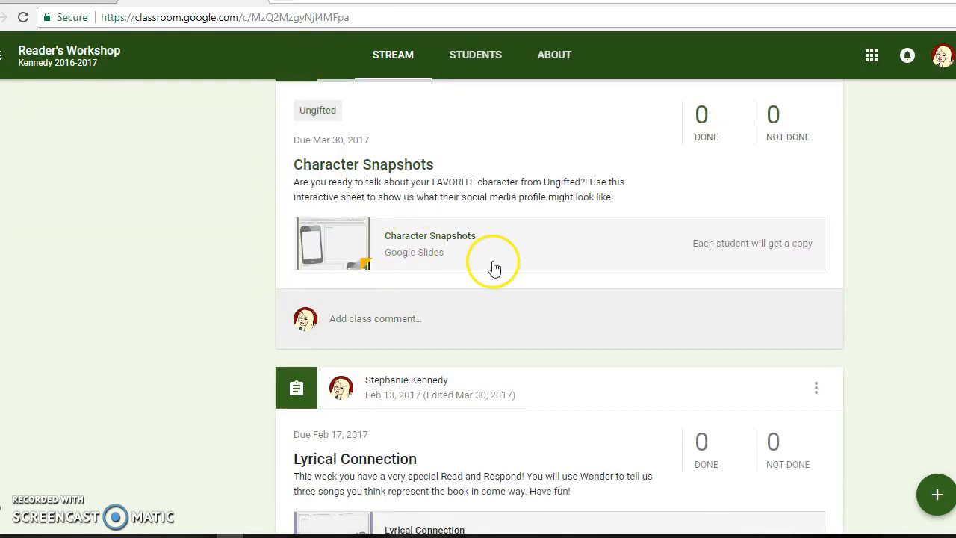
pyautogui.scroll(-9, 740, 322)
pyautogui.scroll(1, 740, 324)
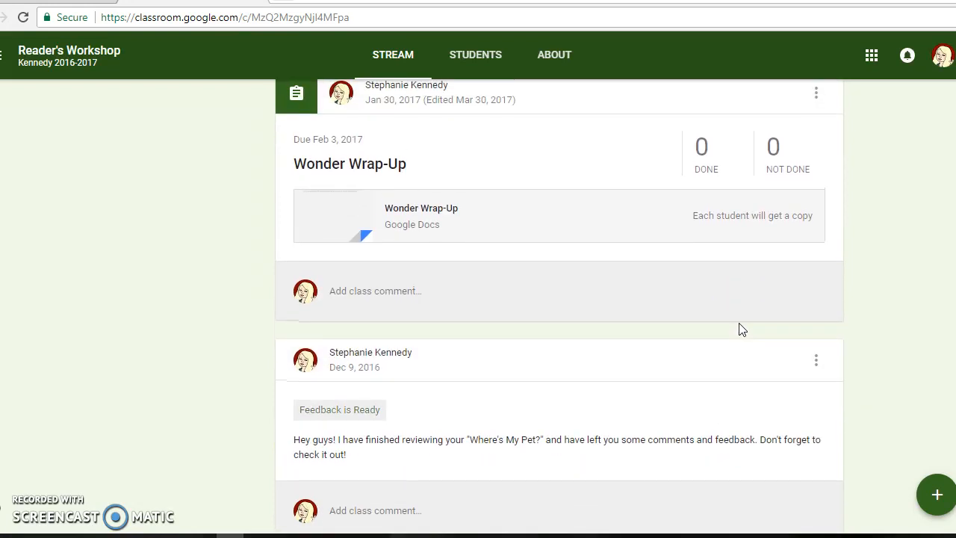
pyautogui.scroll(-1, 740, 326)
pyautogui.scroll(-2, 740, 329)
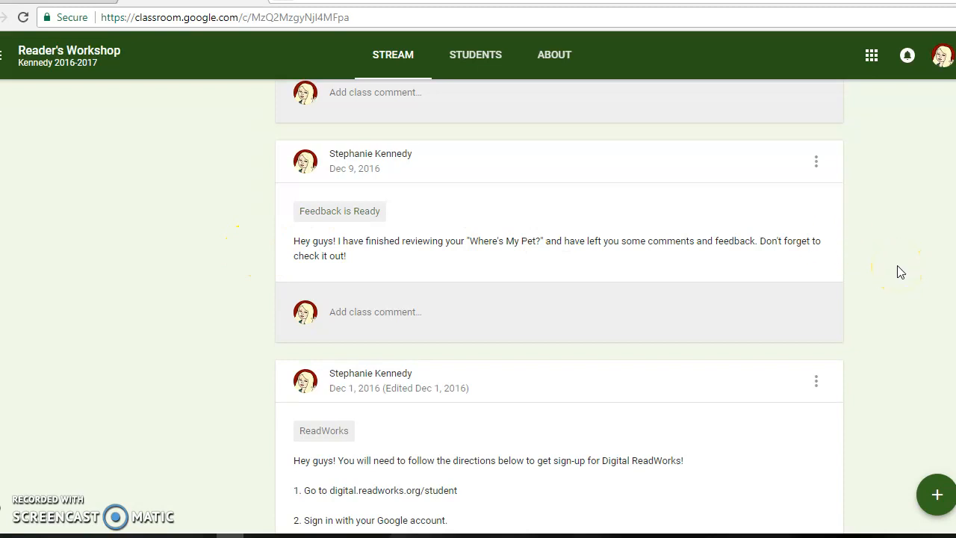
pyautogui.scroll(-6, 899, 271)
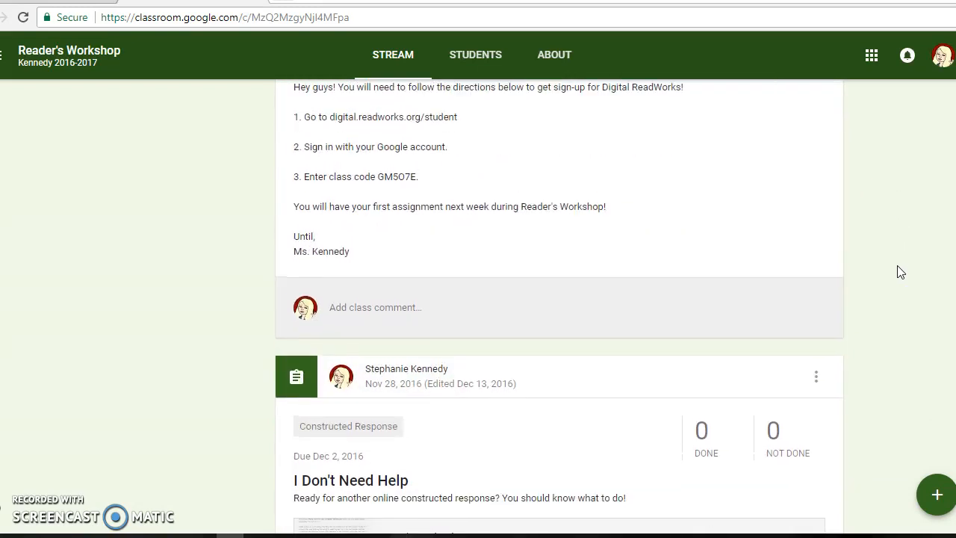
pyautogui.scroll(-5, 900, 272)
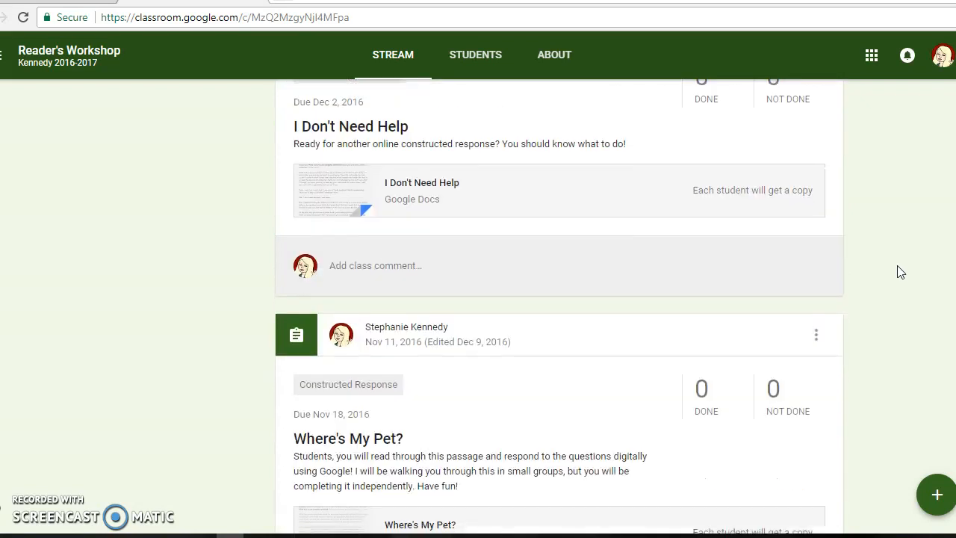
pyautogui.scroll(-2, 900, 271)
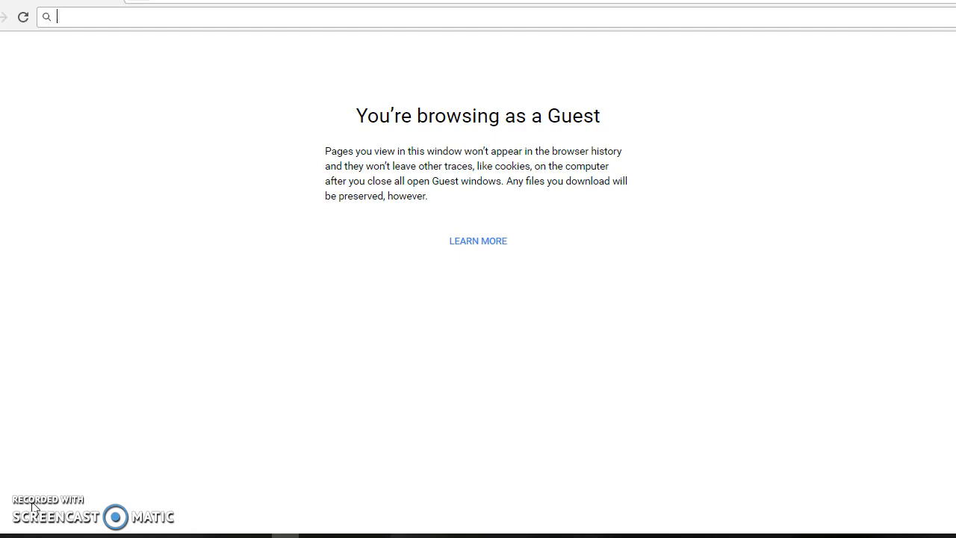
# In the guest browser window, search for "google classroom", open the Google Classroom site and proceed to its sign-in page
pyautogui.write('google classroom')
pyautogui.press('Return')
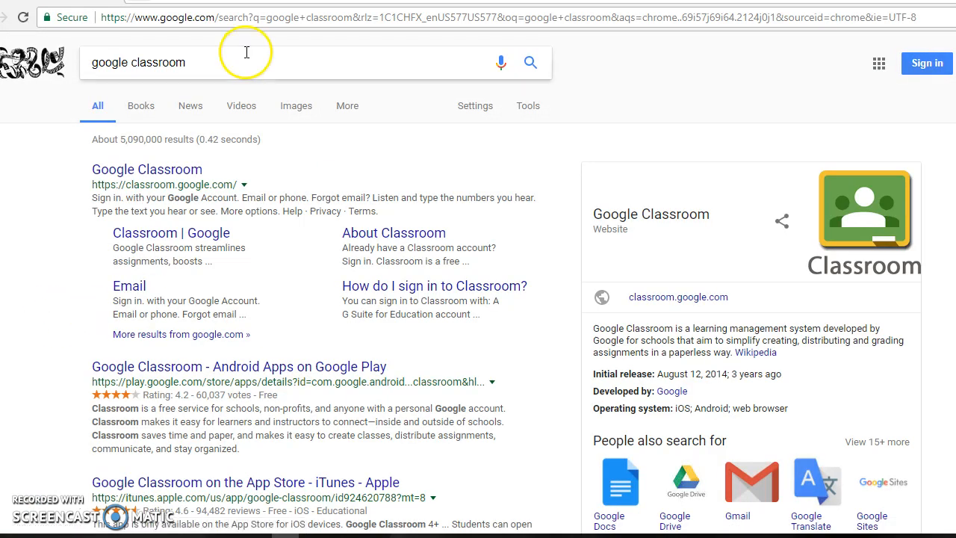
pyautogui.click(152, 171)
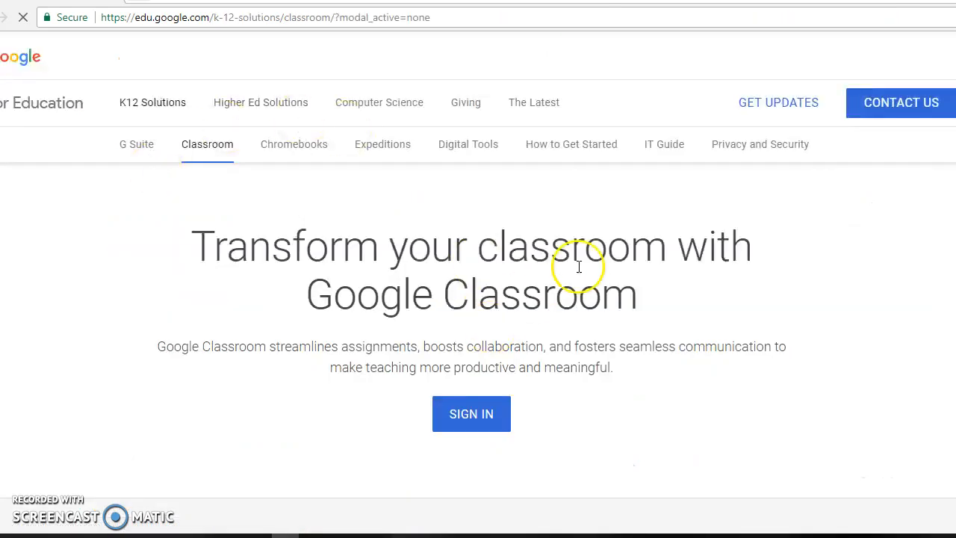
pyautogui.click(475, 426)
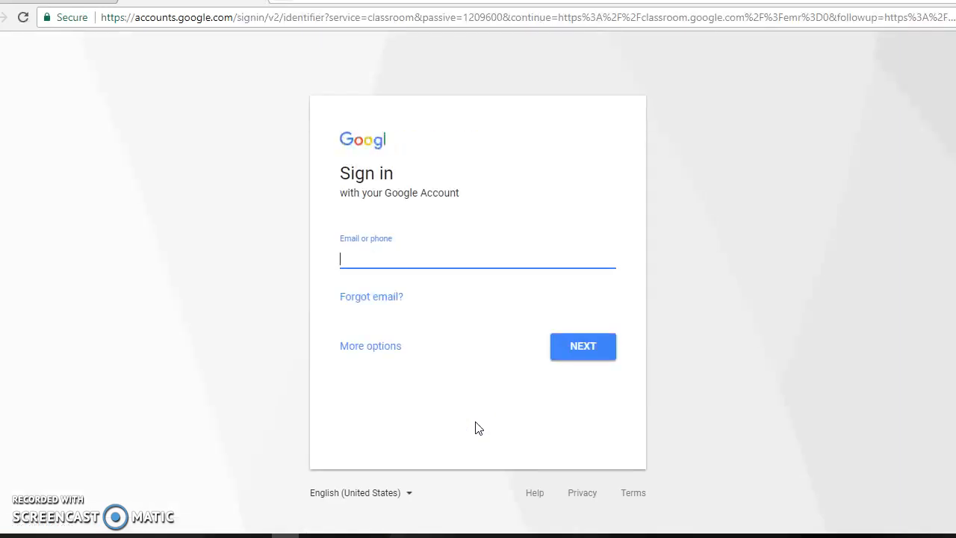
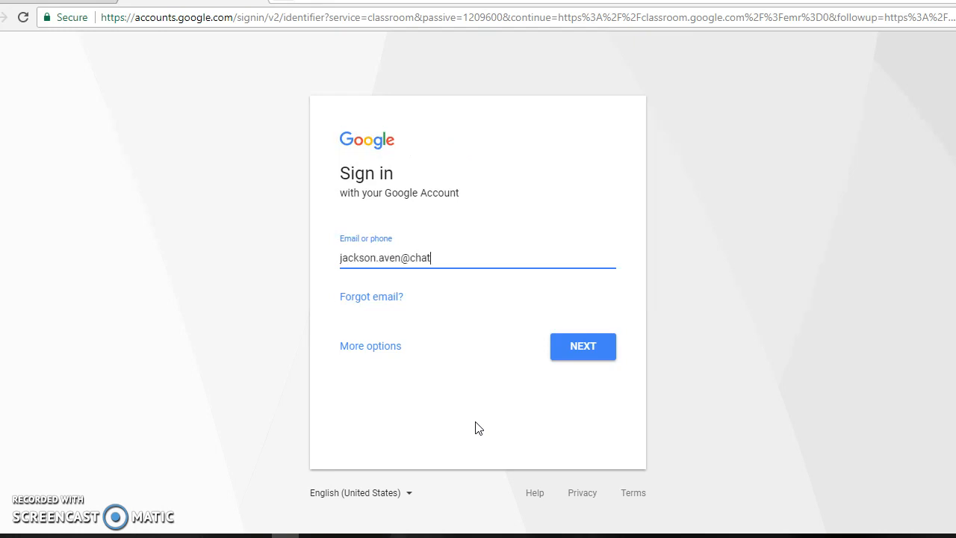
# Sign in to Google Classroom by entering the student's e-mail address and account password
pyautogui.press('Return')
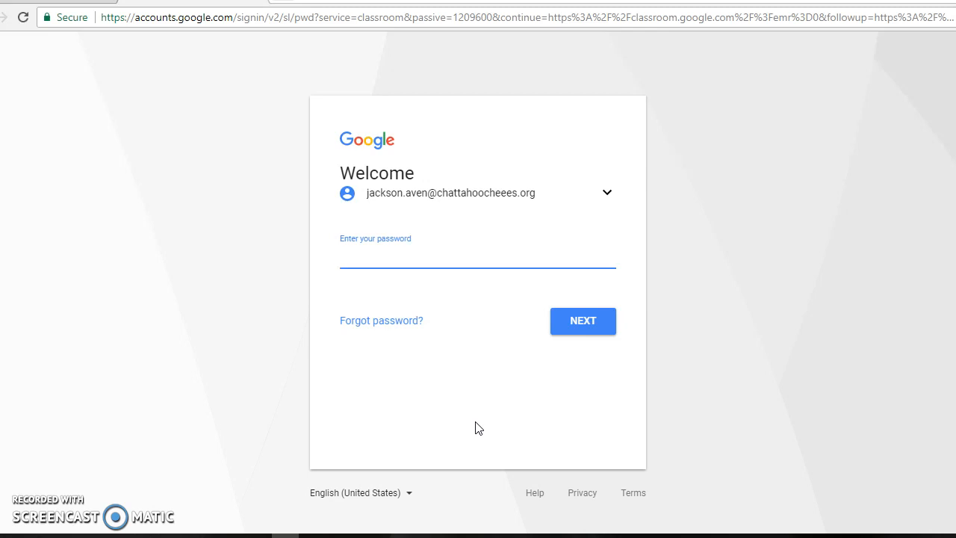
pyautogui.write('•••••••••')
pyautogui.click(591, 333)
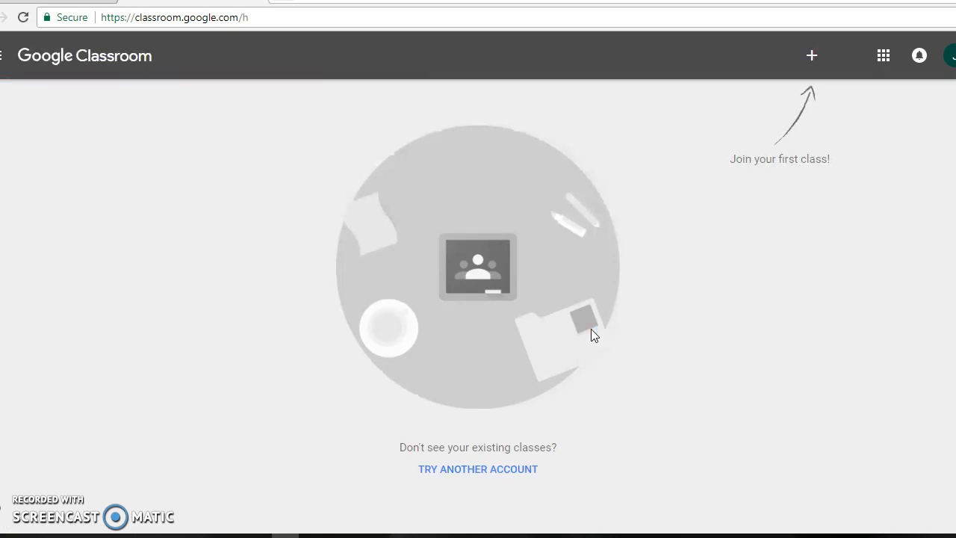
# Switch to the teacher's browser window, open the Blind Me with Science class's student page and select its class code for copying
pyautogui.hotkey('alt', 'Tab')
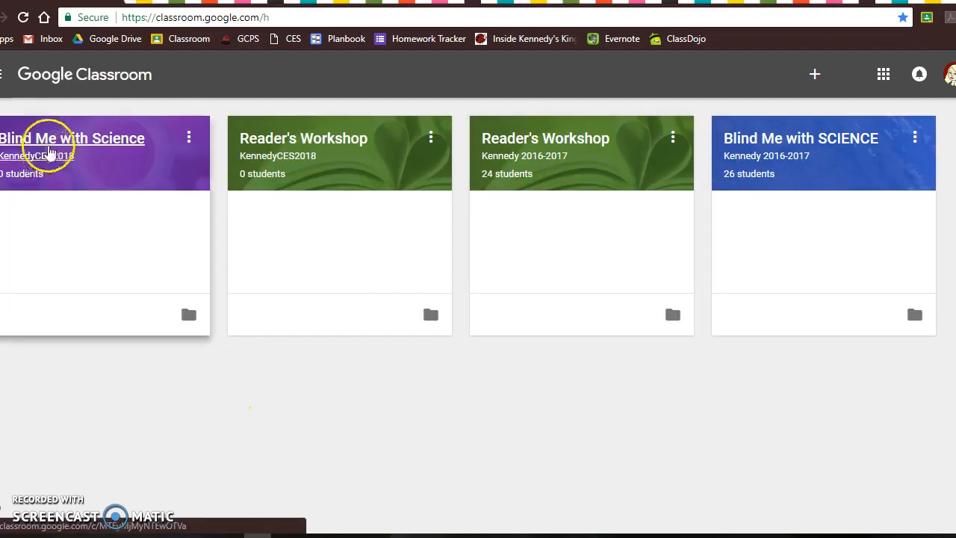
pyautogui.click(51, 150)
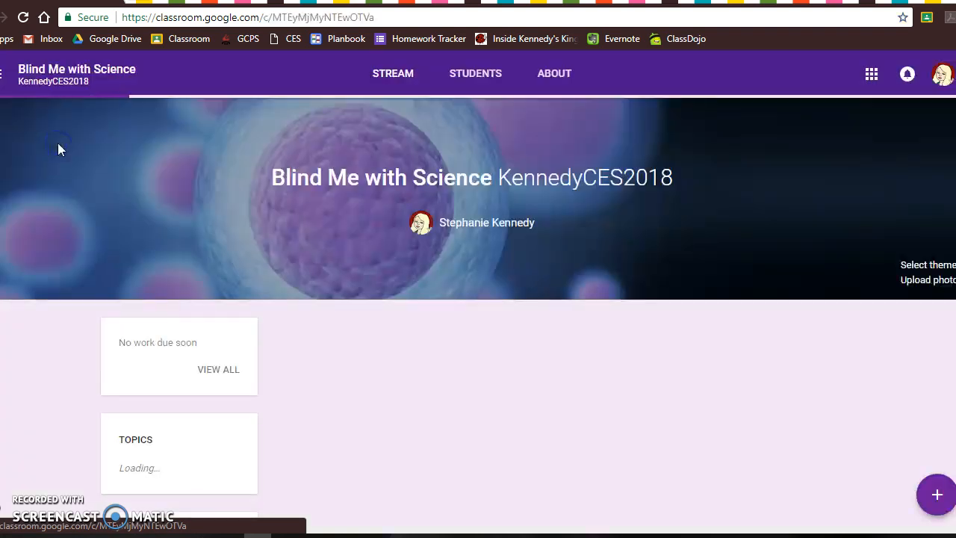
pyautogui.click(484, 81)
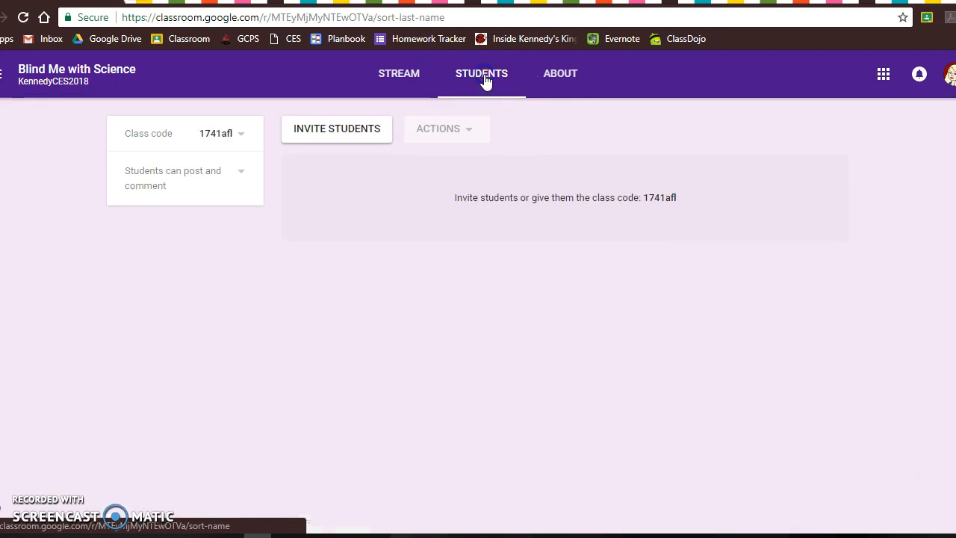
pyautogui.doubleClick(656, 198)
pyautogui.hotkey('ctrl', 'c')
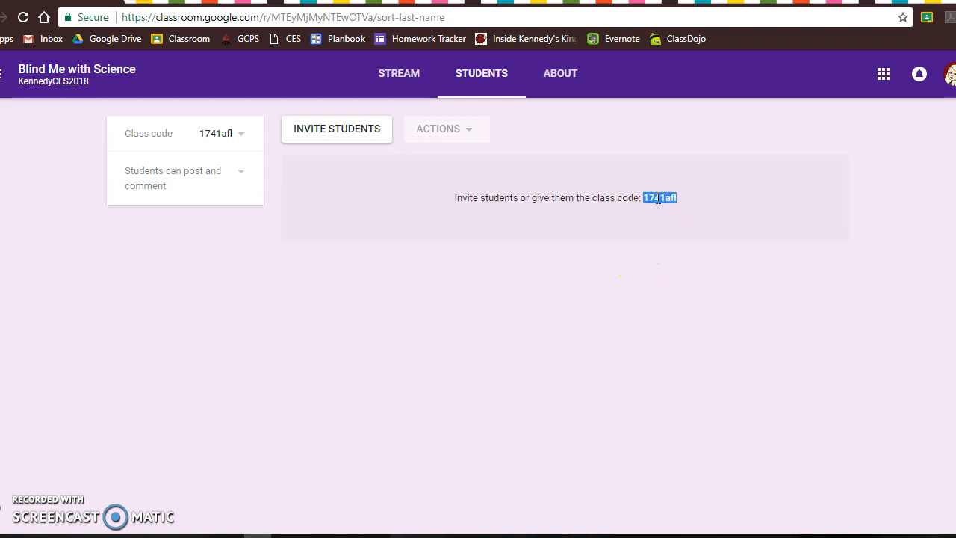
# Switch back to the student's window and join the Blind Me with Science class with the copied class code
pyautogui.hotkey('alt', 'Tab')
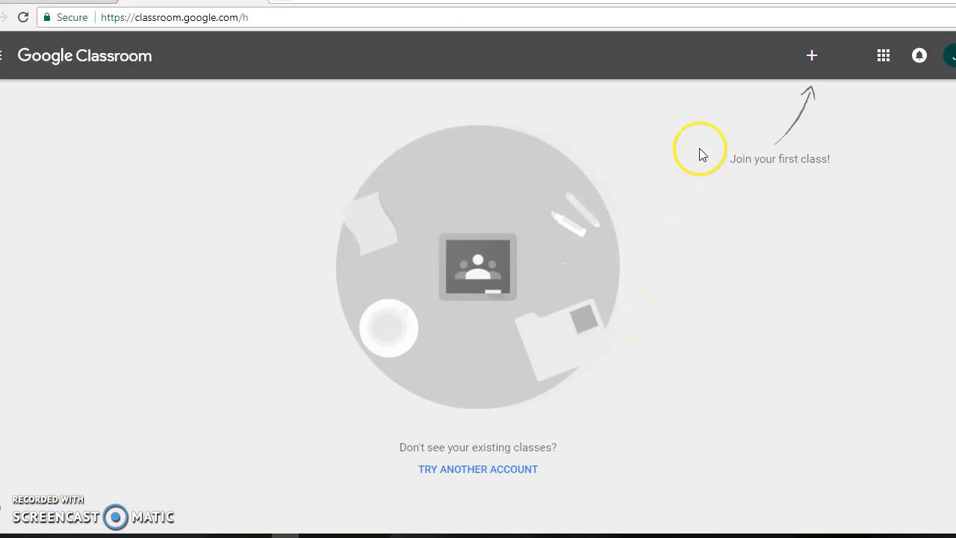
pyautogui.click(811, 56)
pyautogui.click(373, 285)
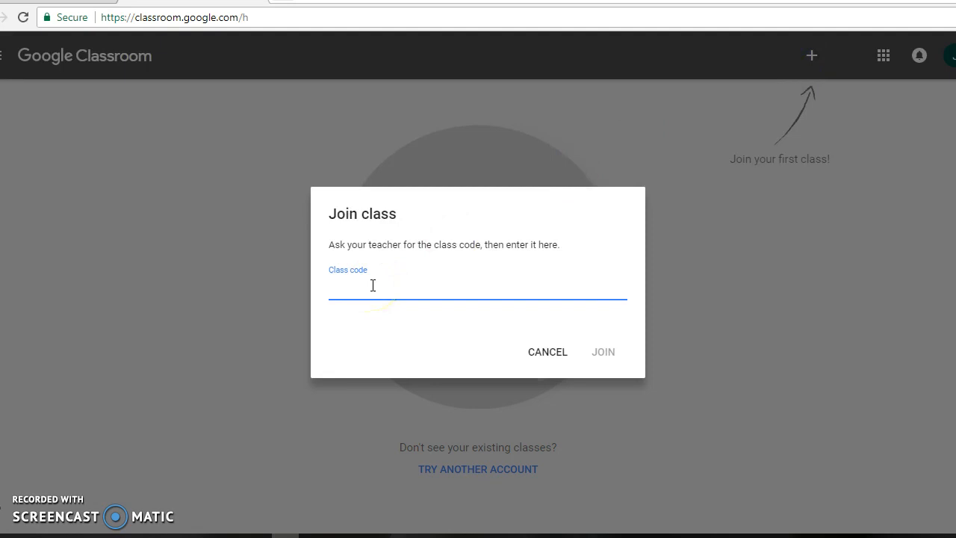
pyautogui.hotkey('ctrl', 'v')
pyautogui.click(440, 282)
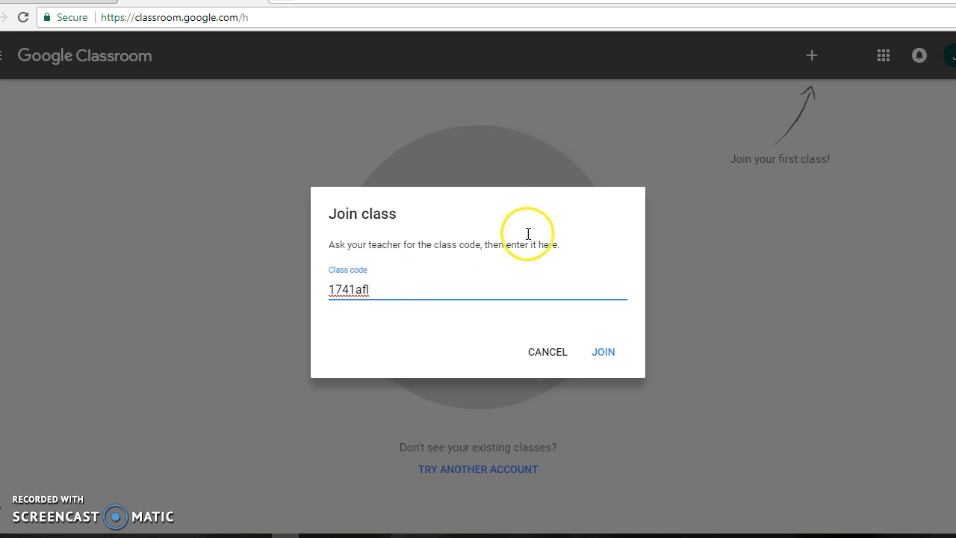
pyautogui.click(606, 359)
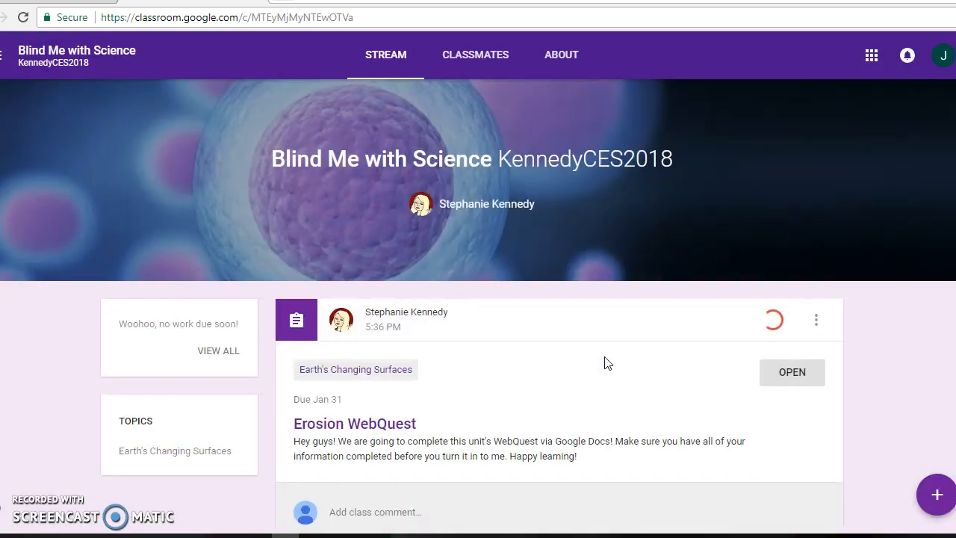
# Open the Erosion WebQuest assignment as the student, dismiss the turn-in tip and open the attached Google Docs copy
pyautogui.scroll(-1, 608, 363)
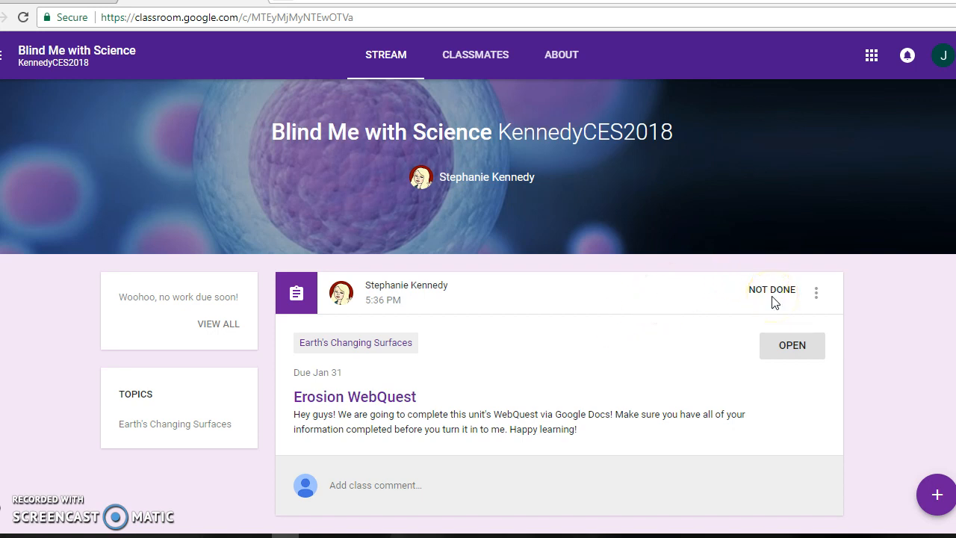
pyautogui.click(781, 358)
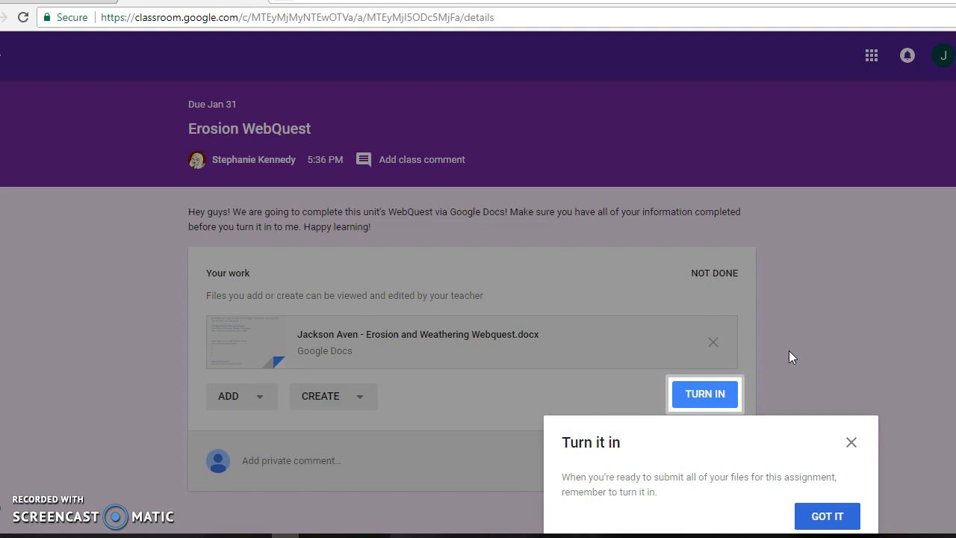
pyautogui.click(832, 517)
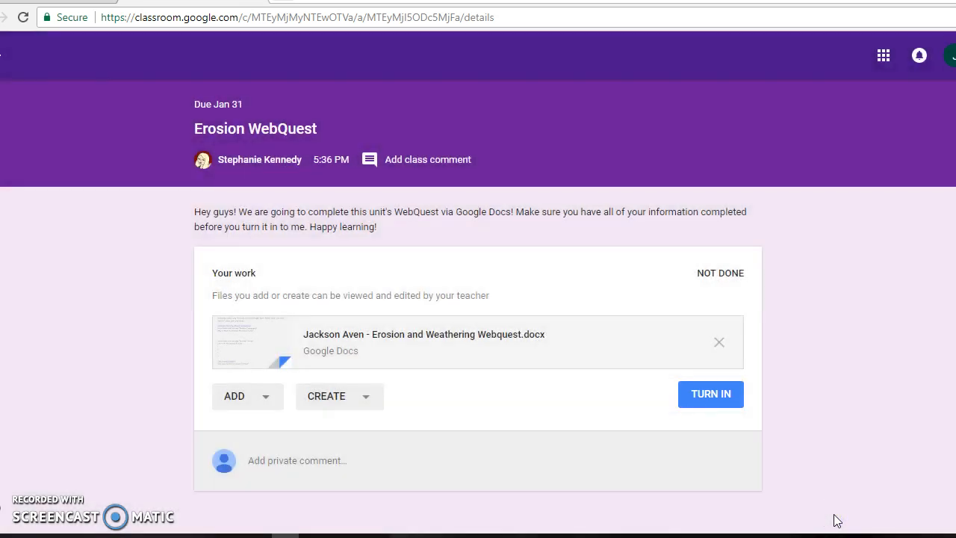
pyautogui.click(395, 334)
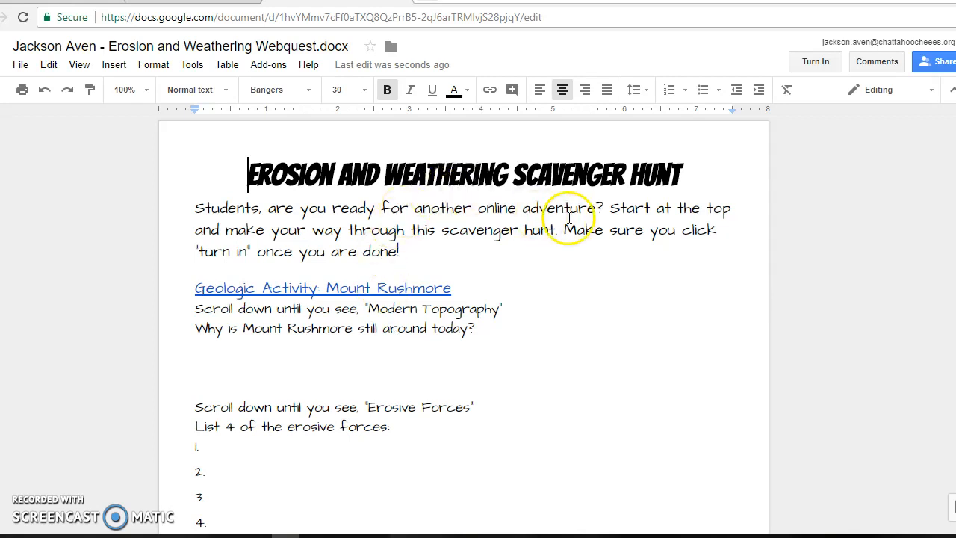
# Examine the links, questions and answer spaces in the student's Erosion and Weathering Scavenger Hunt document
pyautogui.click(325, 290)
pyautogui.rightClick(326, 291)
pyautogui.click(299, 367)
pyautogui.scroll(-10, 299, 370)
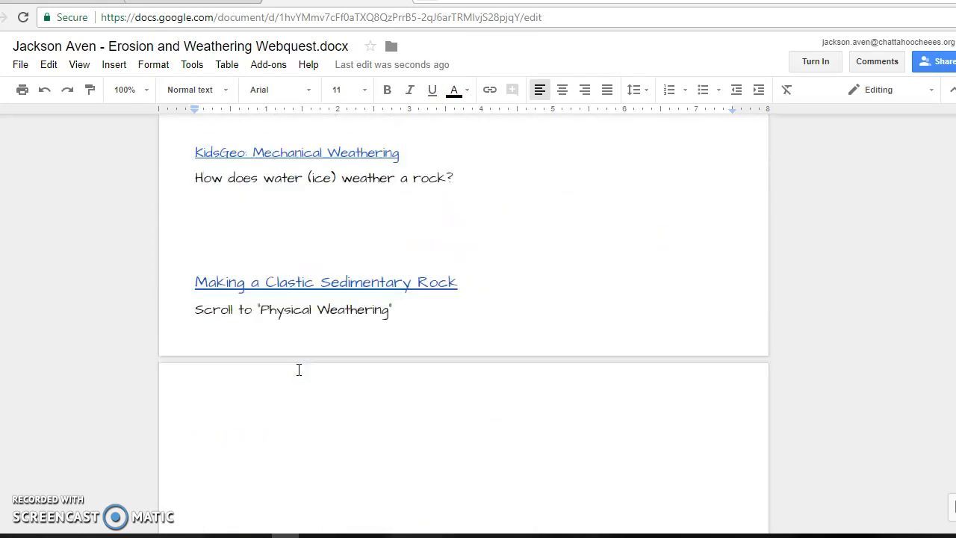
pyautogui.scroll(15, 298, 369)
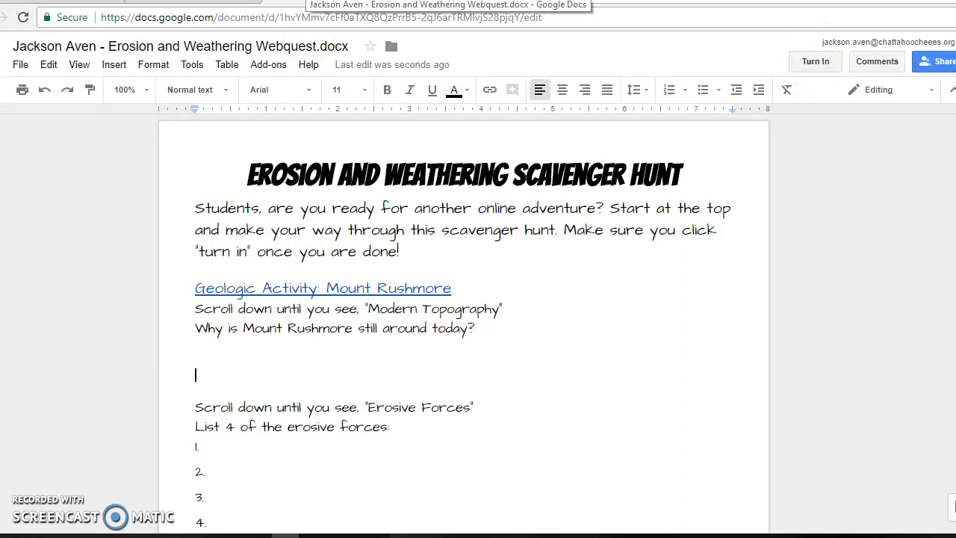
# Switch to the teacher's Classroom window, view the browser's user profiles in a reduced window, and maximize the window again
pyautogui.hotkey('alt', 'Tab')
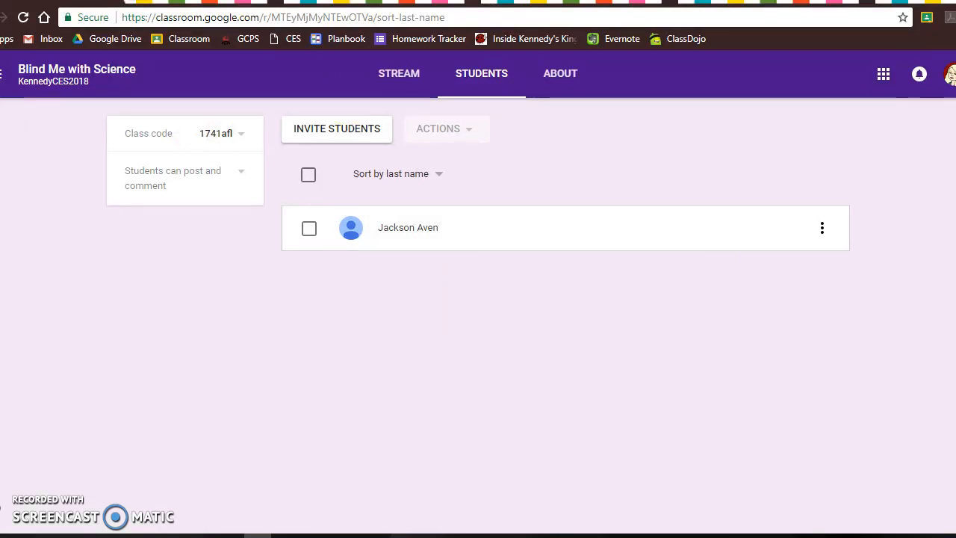
pyautogui.click(3, 73)
pyautogui.click(287, 359)
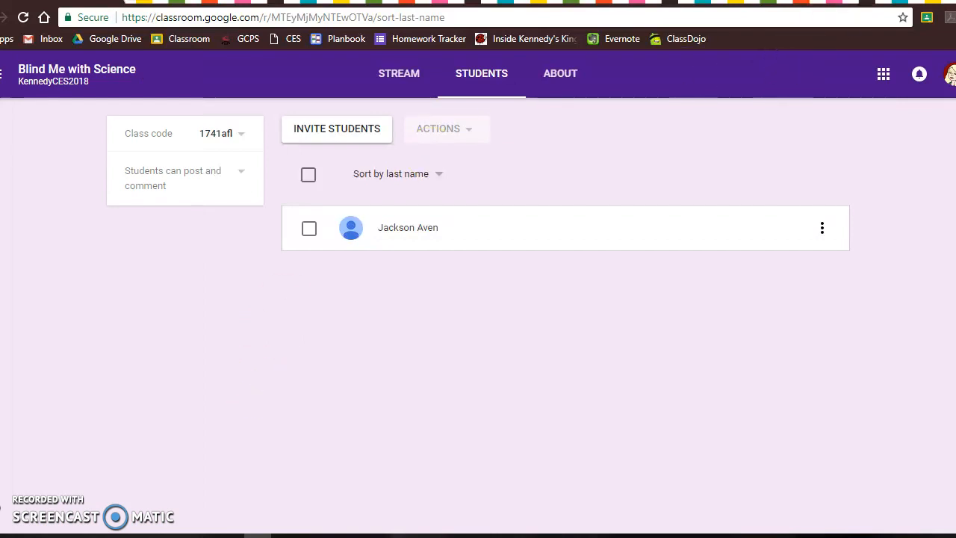
pyautogui.moveTo(796, 3); pyautogui.dragTo(709, 86)
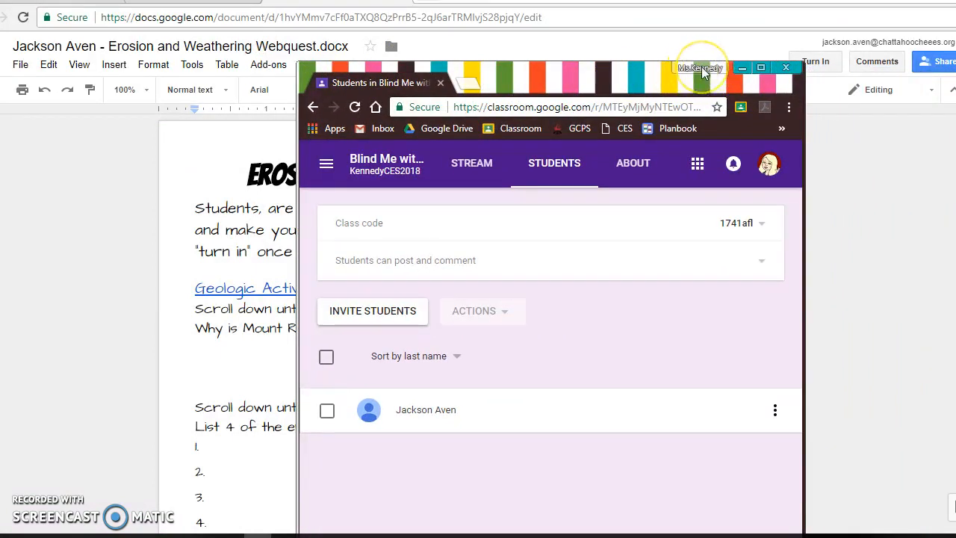
pyautogui.click(700, 68)
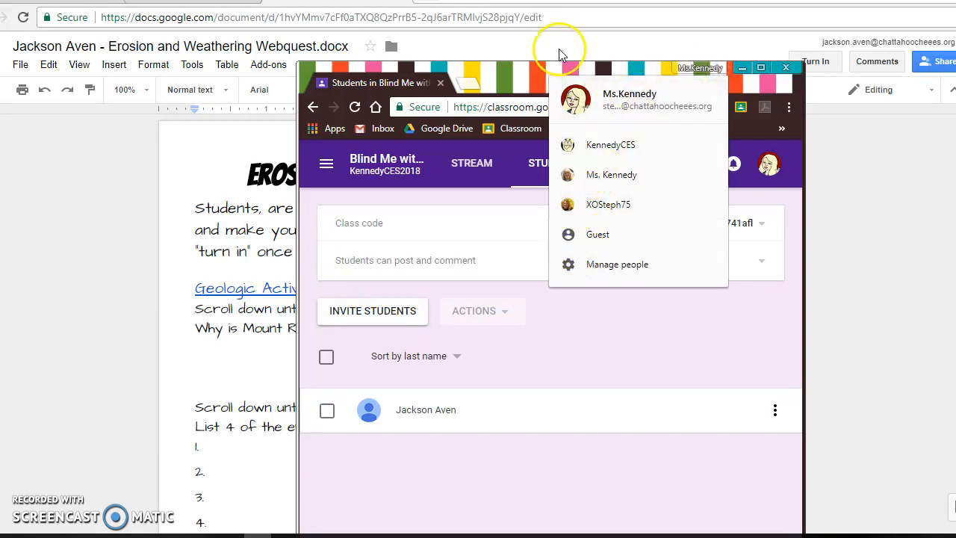
pyautogui.click(536, 68)
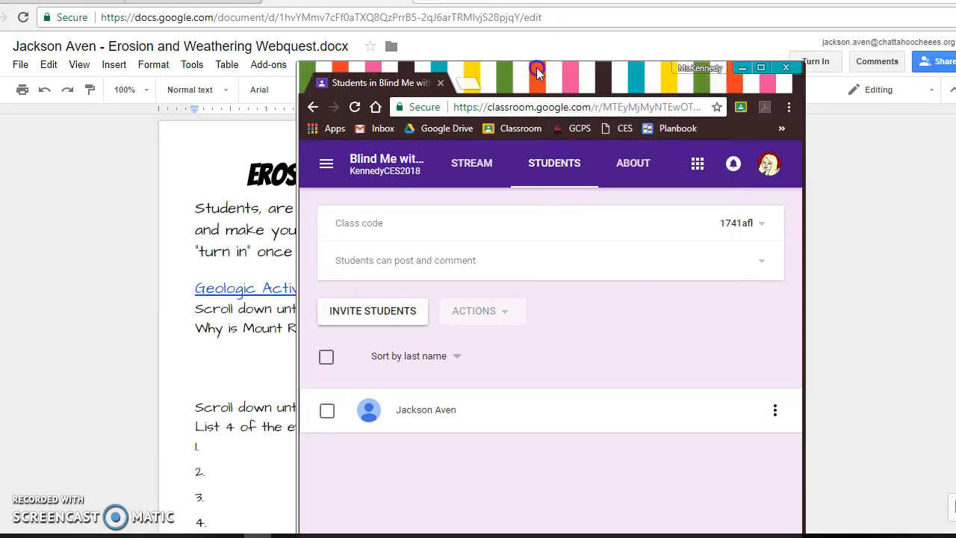
pyautogui.click(760, 67)
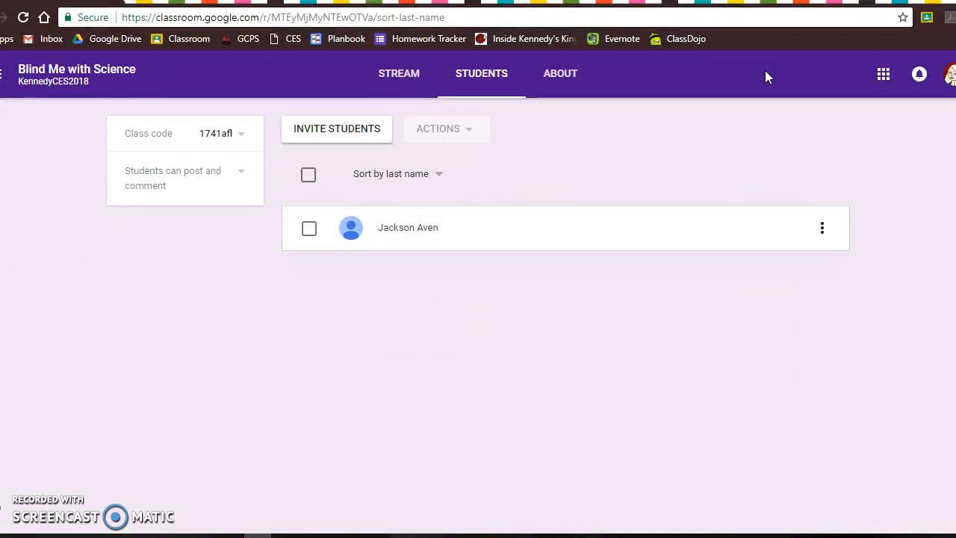
pyautogui.click(929, 21)
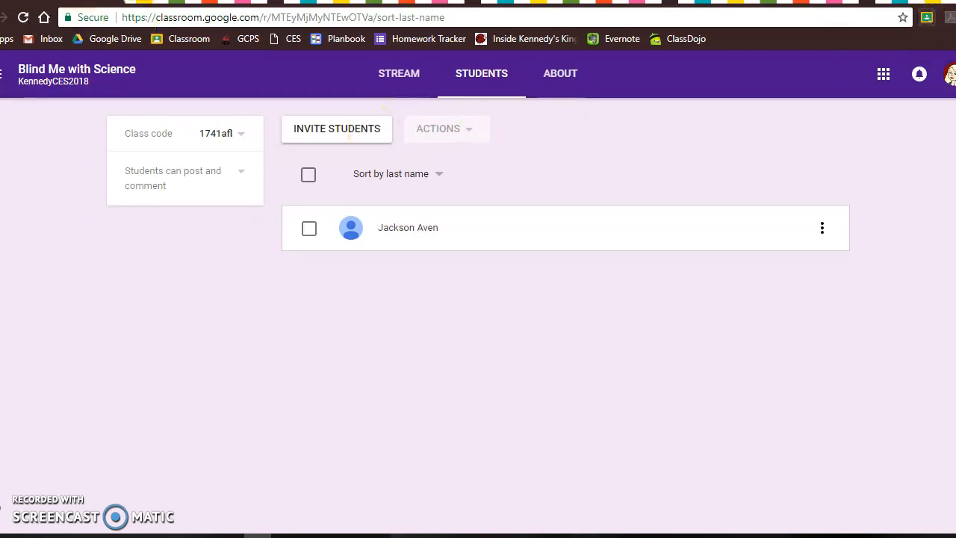
# Open Google Drive in a new tab and browse the contents of the KennedyCES folder
pyautogui.click(139, 2)
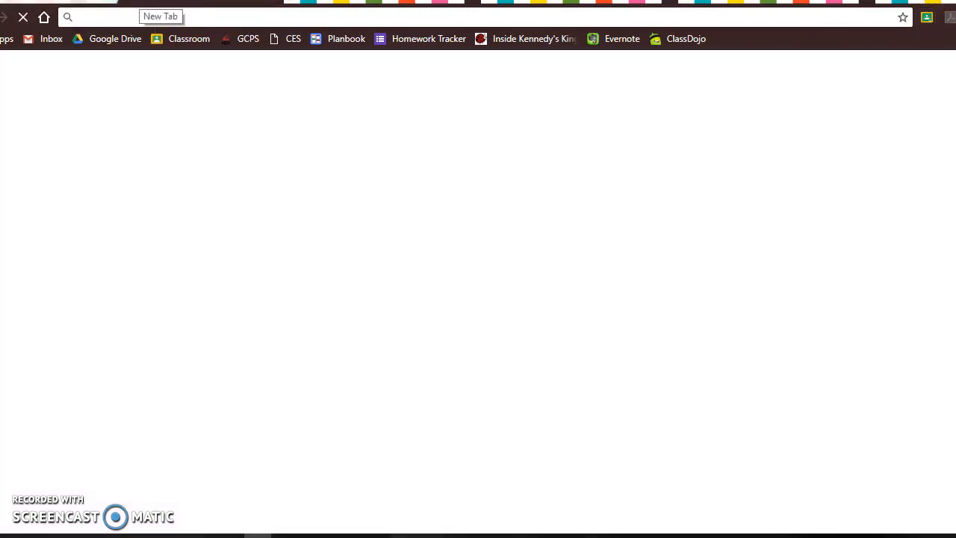
pyautogui.click(110, 41)
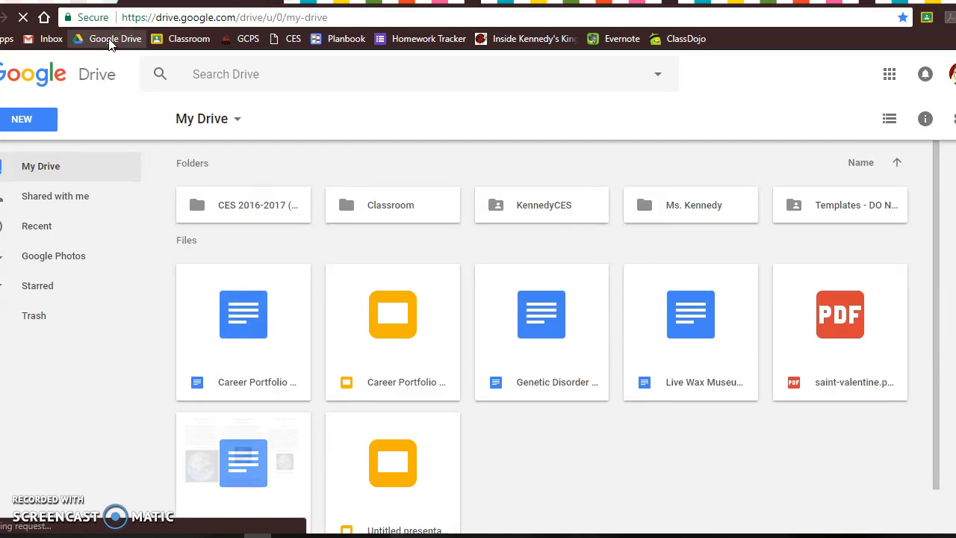
pyautogui.click(532, 204)
pyautogui.doubleClick(532, 203)
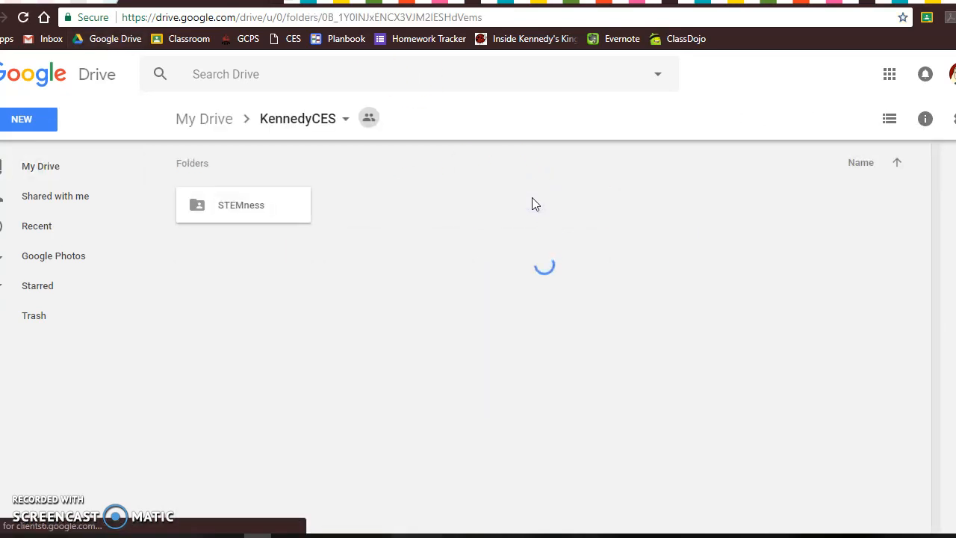
pyautogui.scroll(-5, 523, 228)
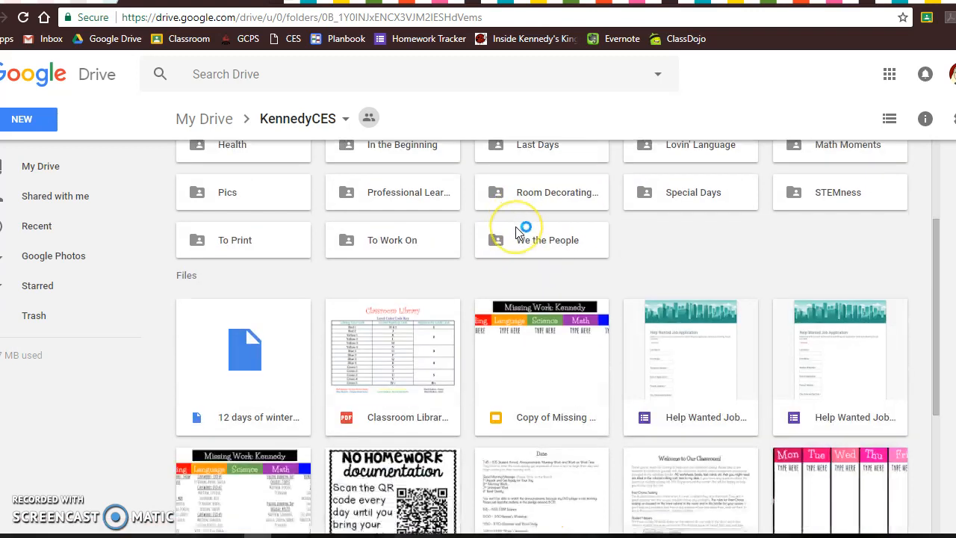